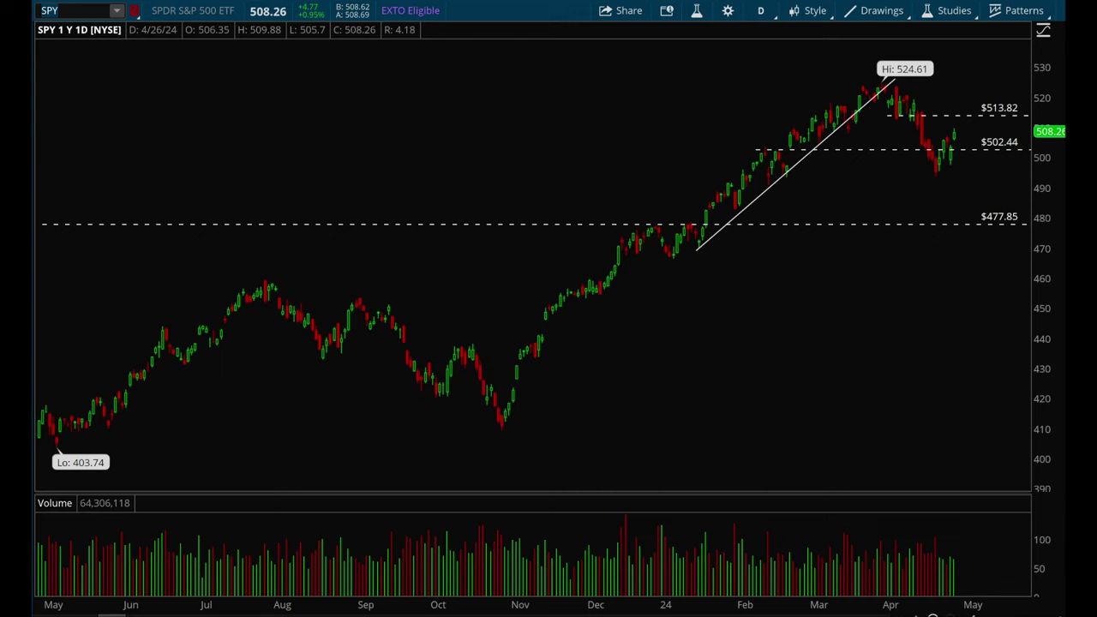
Step: Enter AFRM as the chart symbol to bring up its one-year daily chart
text(AFRM)
key(Return)
Step: Zoom AFRM to early August onward and re-anchor the pennant's lower line near 11/28
mouse_move(986, 273)
mouse_down()
mouse_move(146, 213)
mouse_move(120, 198)
mouse_up()
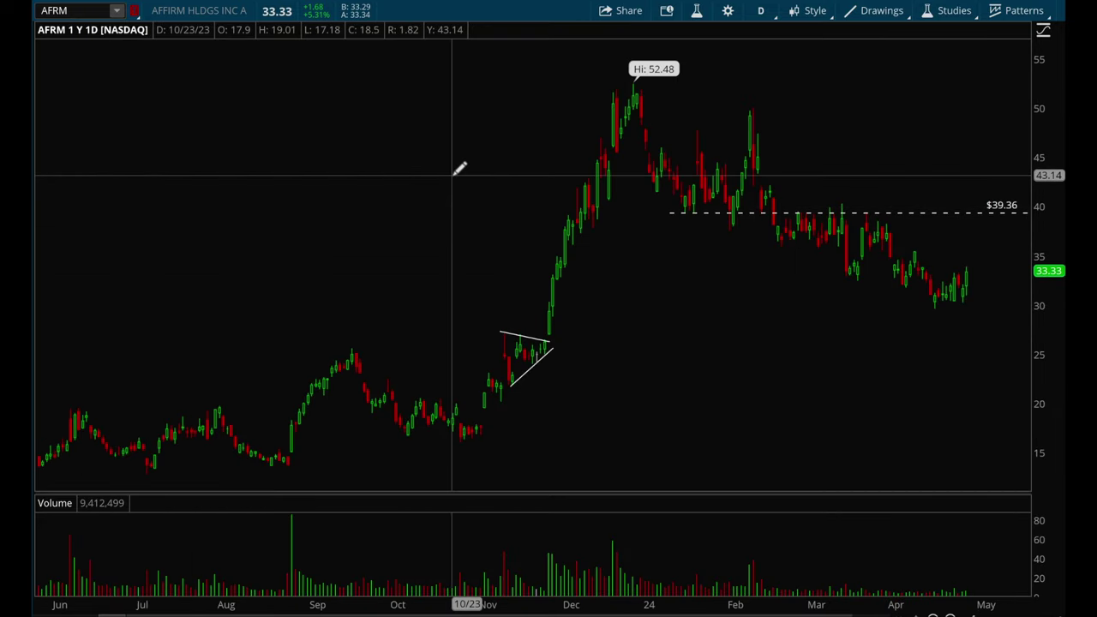
scroll(459, 169, down, 1)
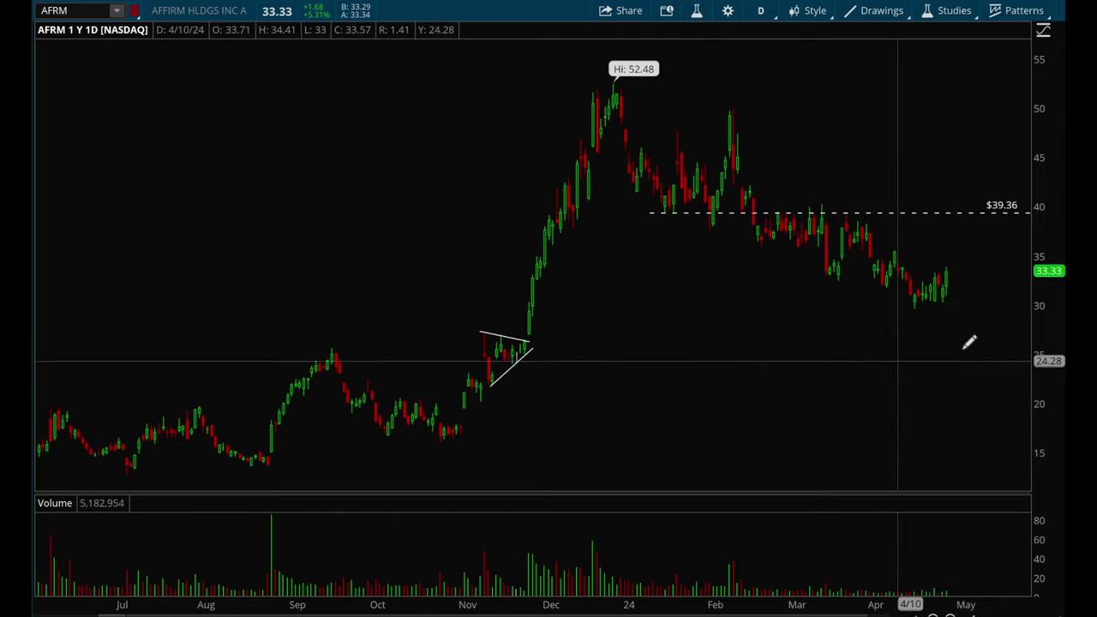
drag(992, 341, 208, 331)
scroll(472, 317, up, 5)
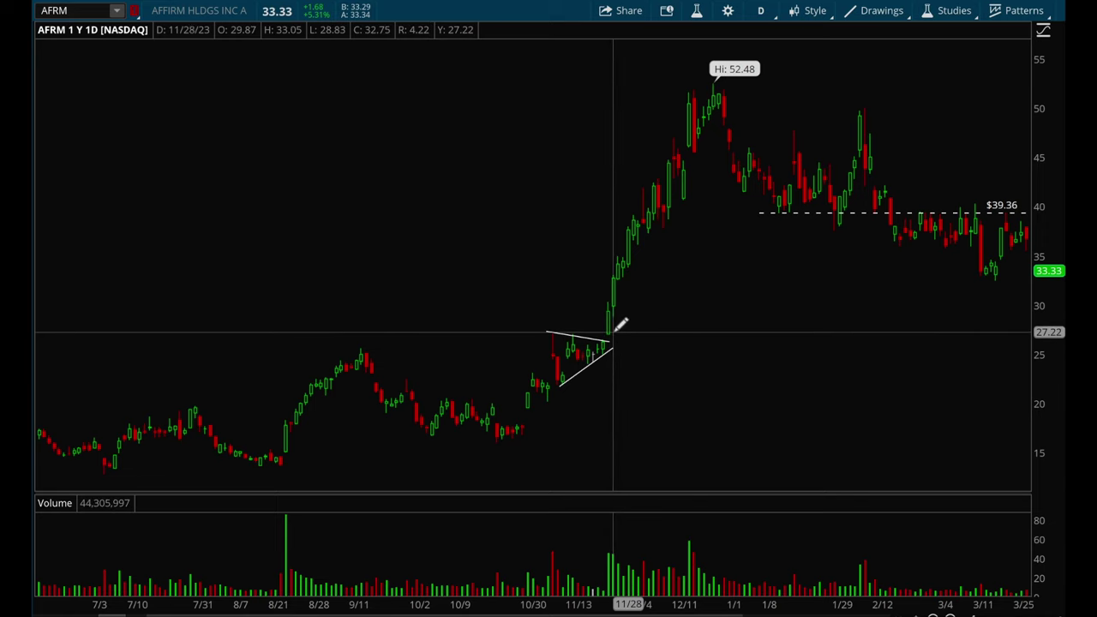
drag(775, 349, 208, 353)
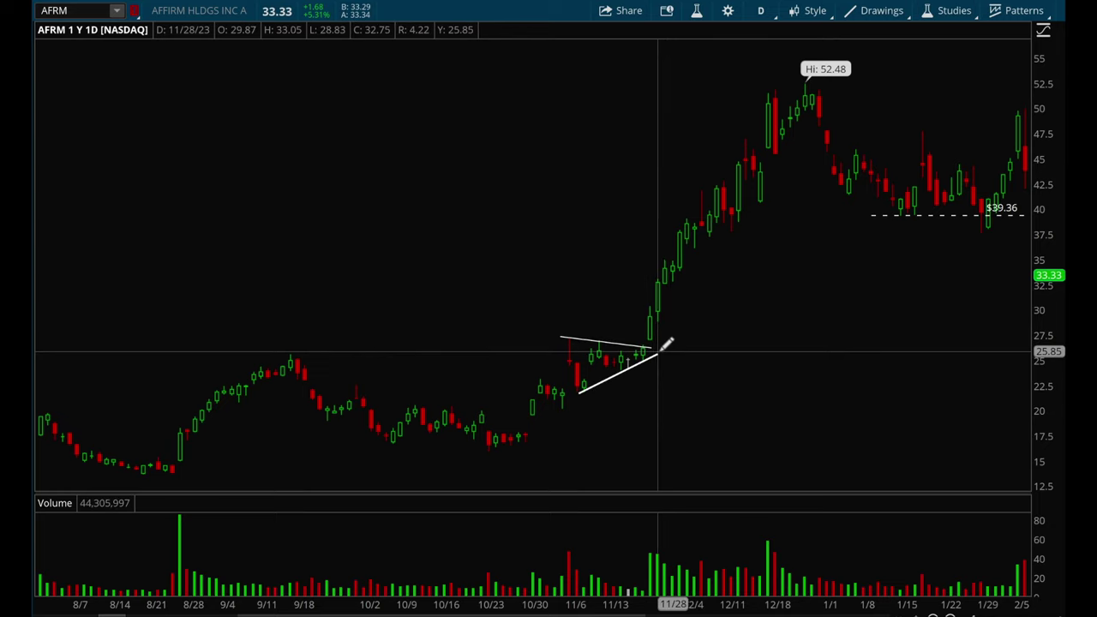
click(659, 353)
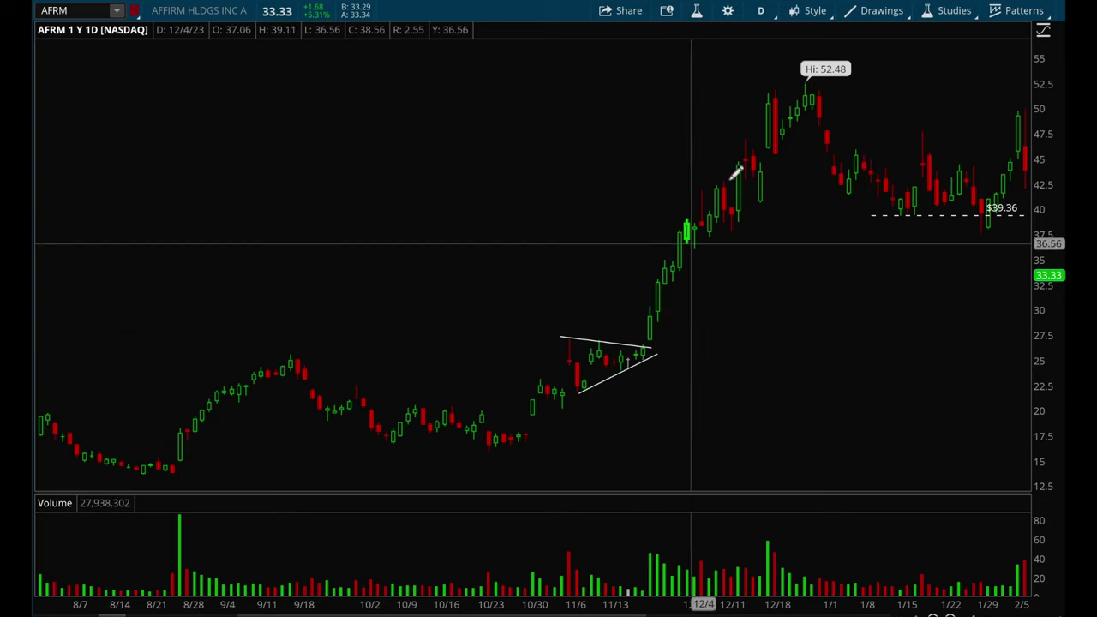
Step: Draw a trial trendline from 11/30 to the 12/29 high, then collapse it back
mouse_move(648, 311)
mouse_down()
mouse_move(692, 216)
mouse_move(779, 98)
mouse_move(821, 82)
mouse_up()
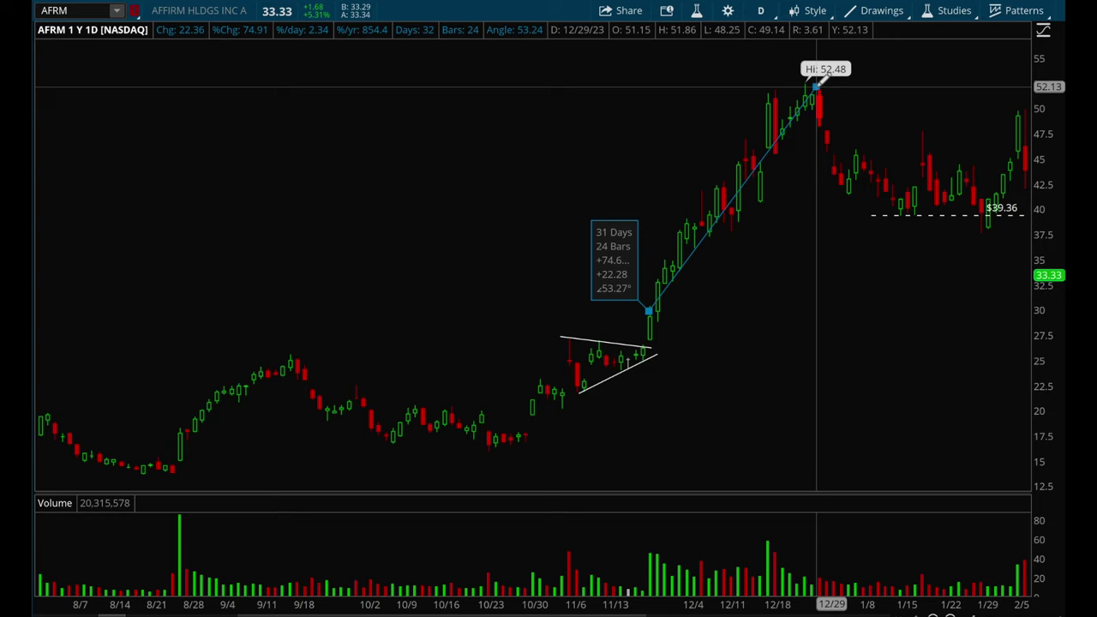
drag(821, 82, 653, 308)
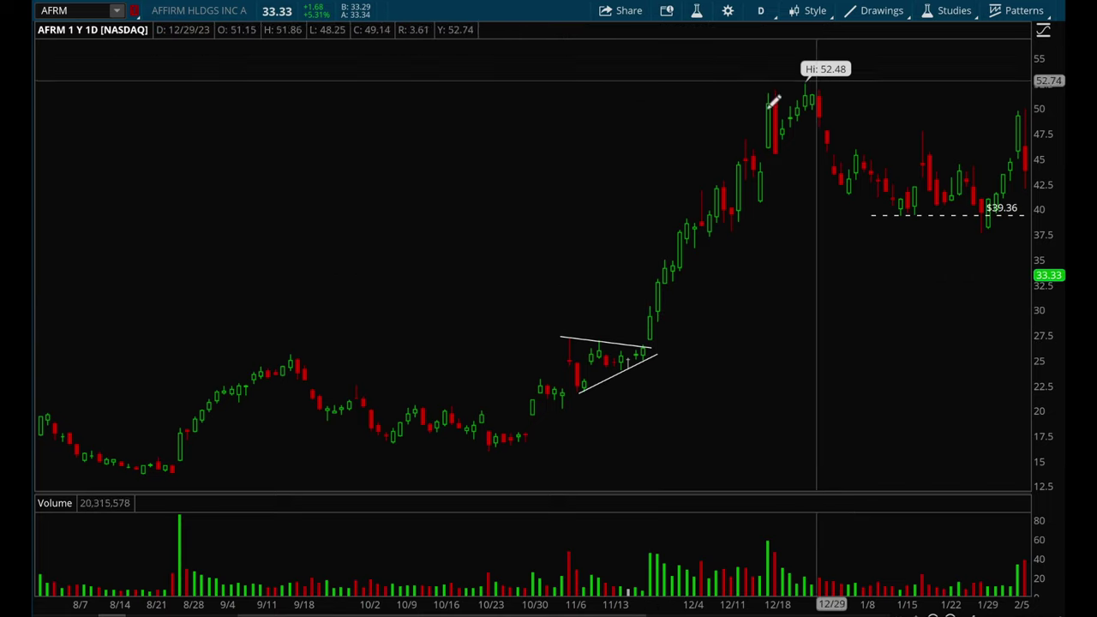
scroll(631, 257, right, 10)
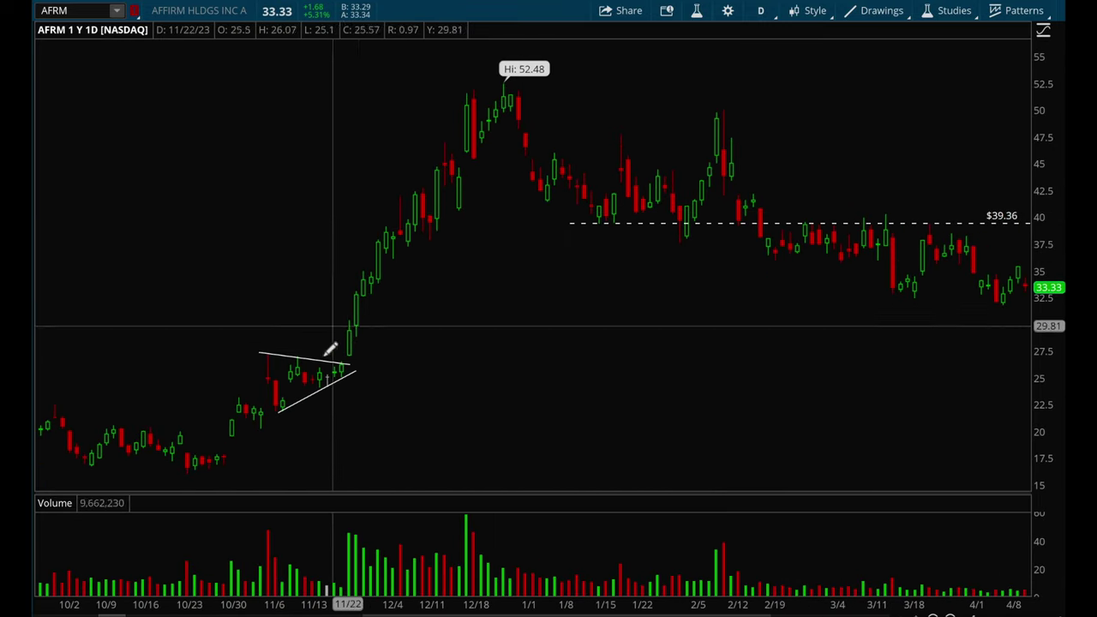
scroll(571, 108, right, 3)
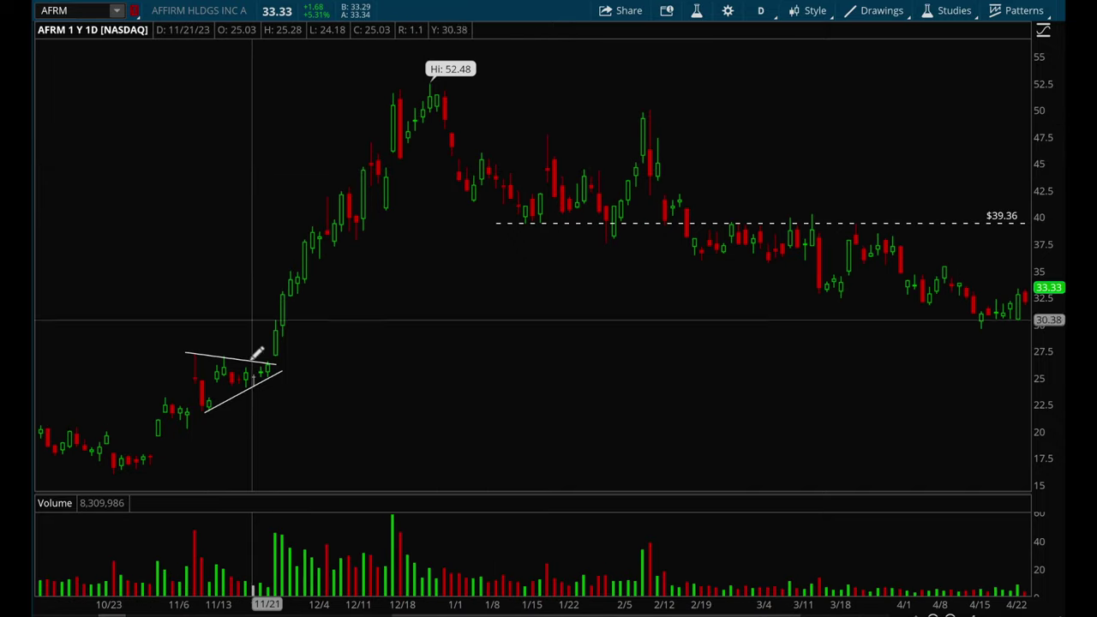
scroll(439, 259, right, 2)
scroll(440, 260, left, 5)
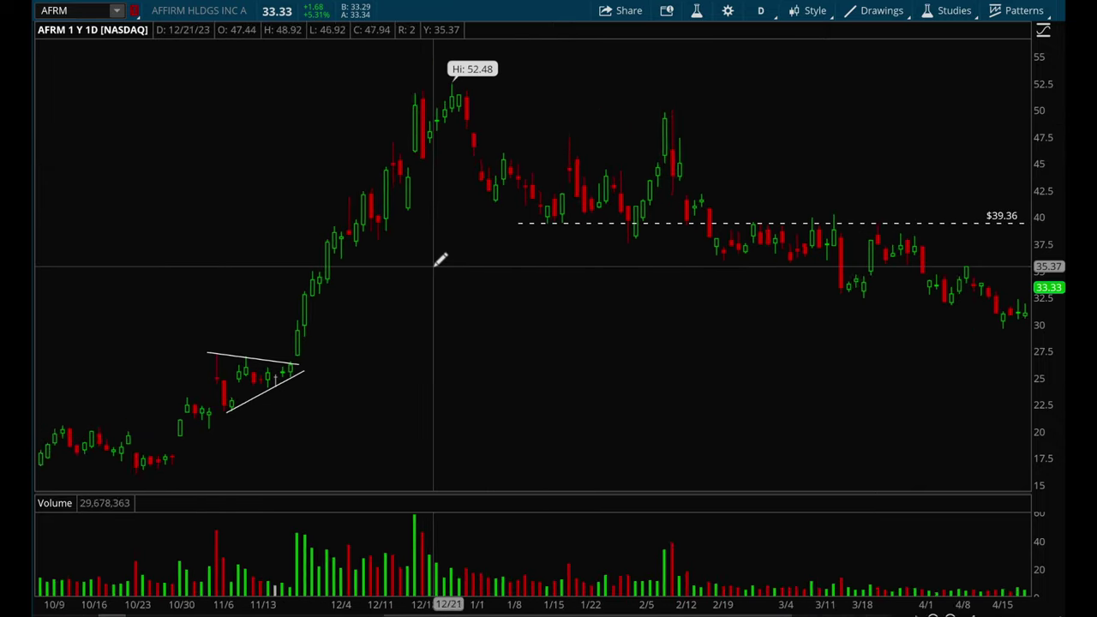
scroll(482, 282, left, 3)
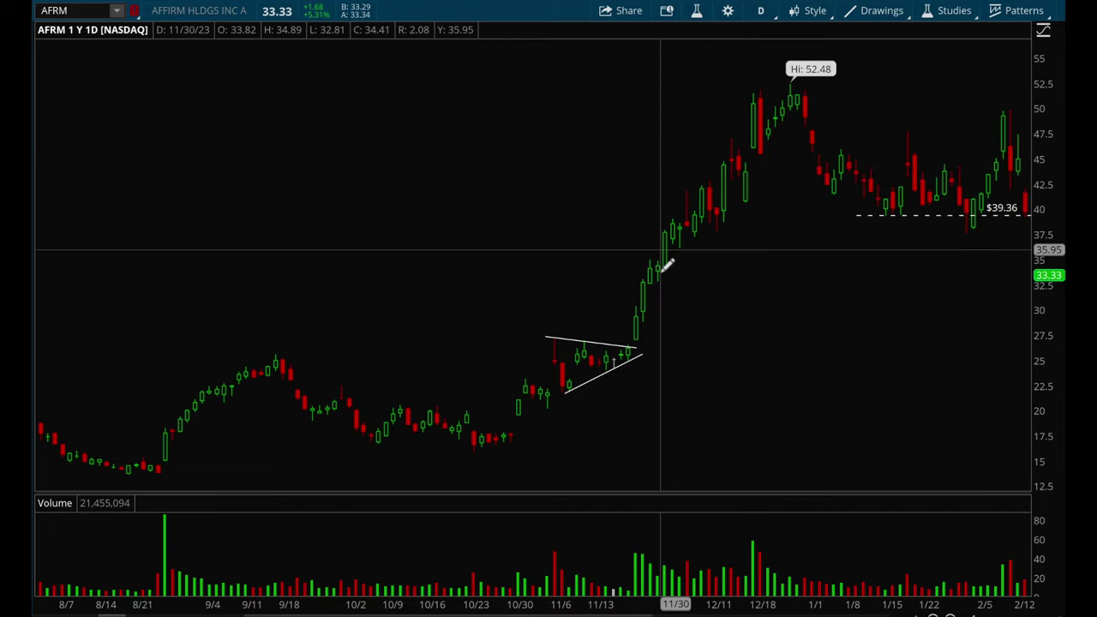
Step: Switch the chart symbol to AMD
scroll(818, 264, down, 10)
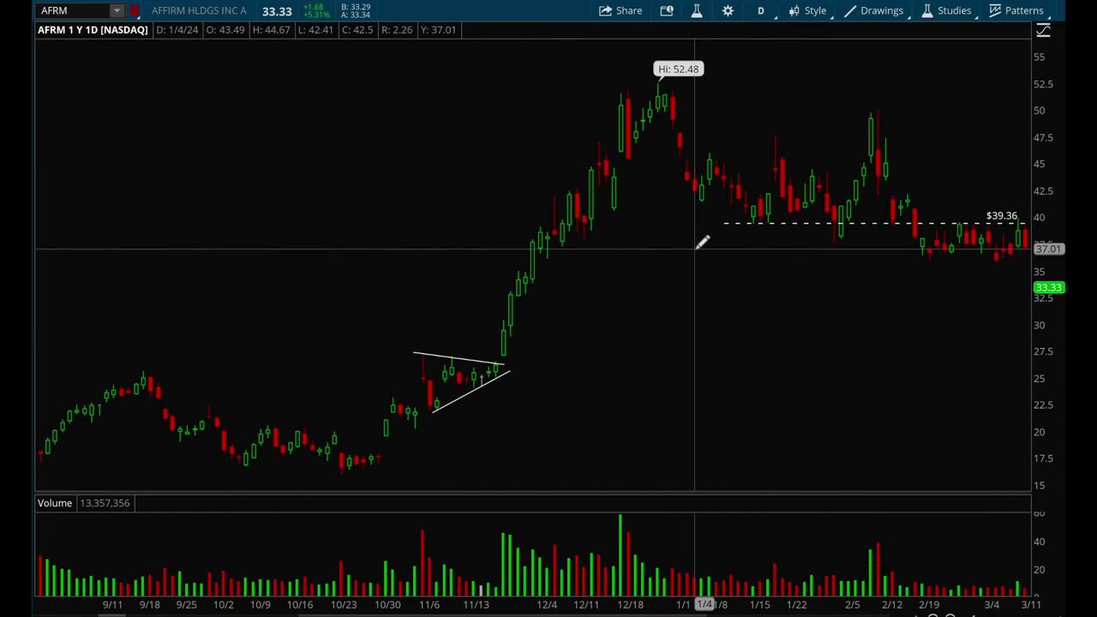
scroll(509, 223, up, 10)
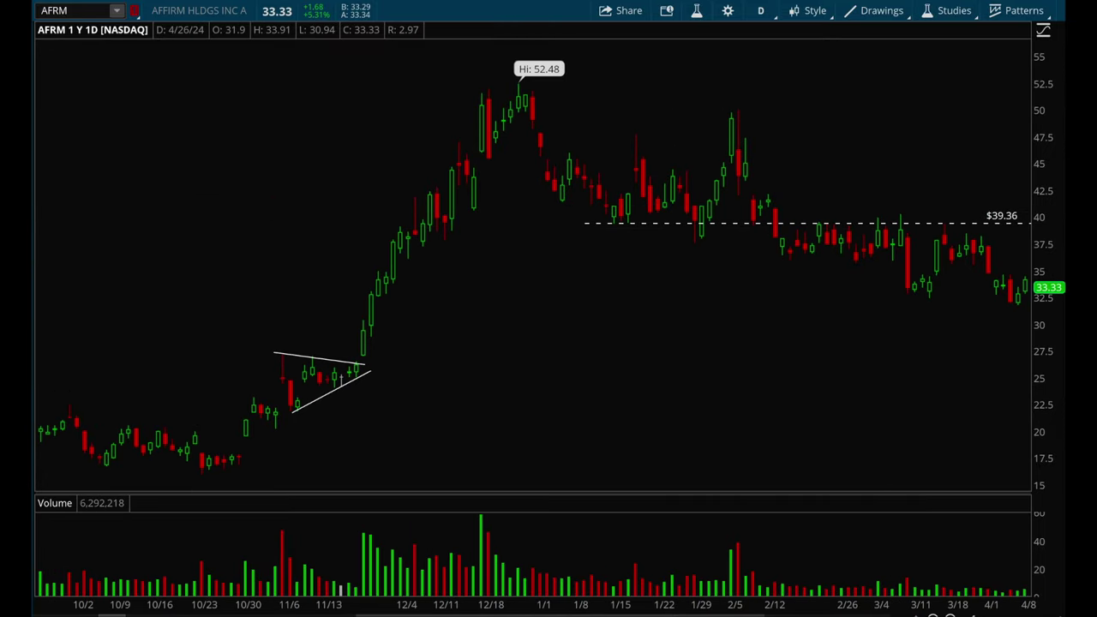
text(AMD)
key(Return)
drag(972, 143, 522, 137)
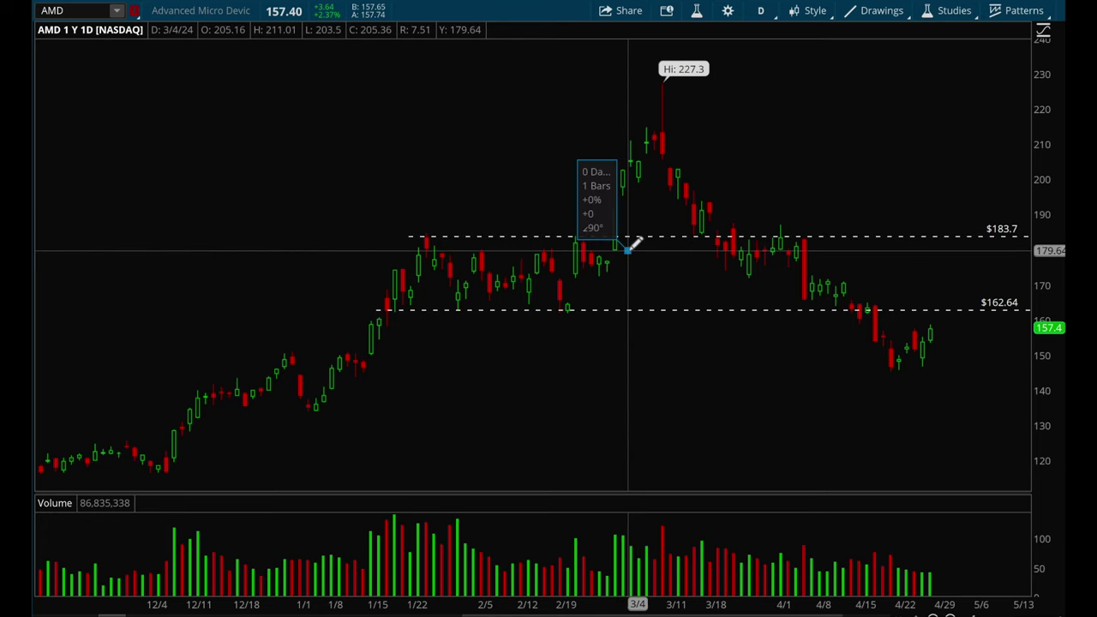
drag(632, 246, 637, 241)
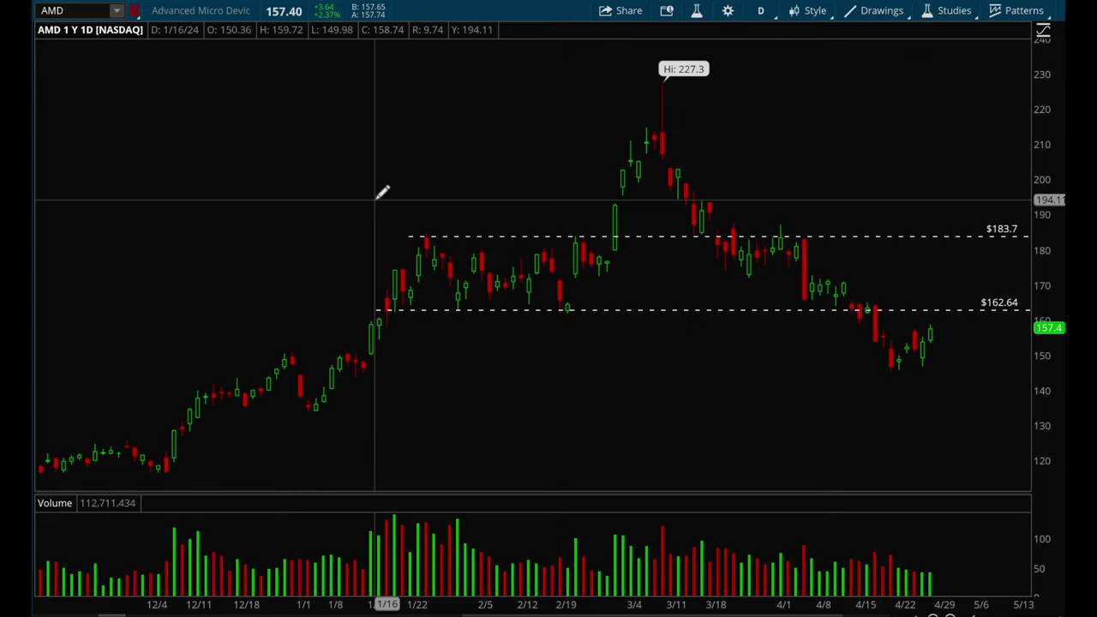
scroll(382, 192, up, 10)
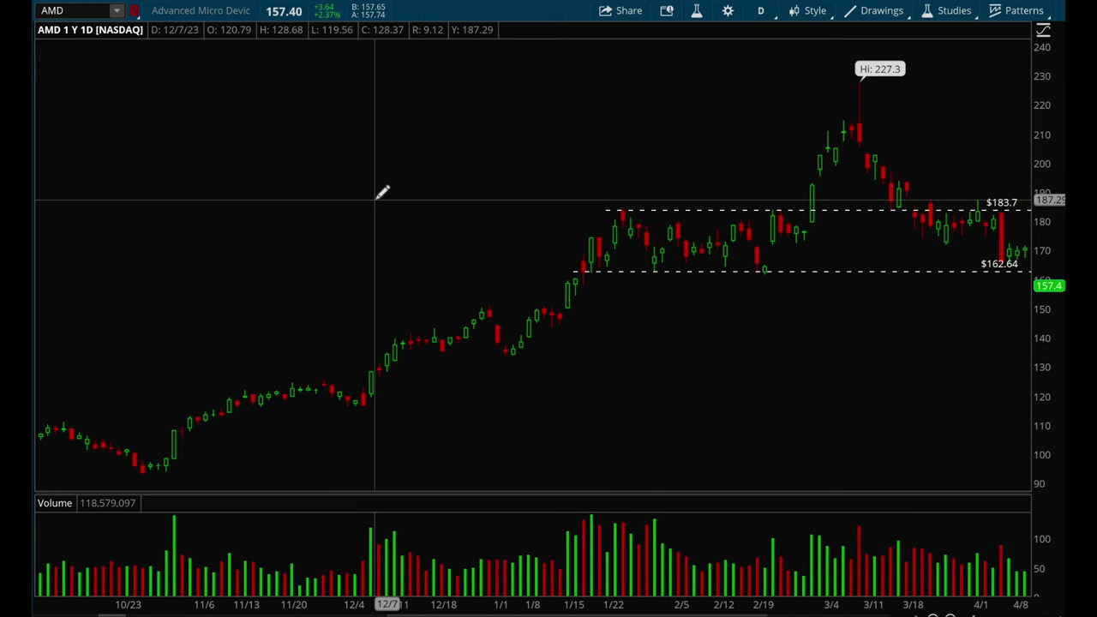
scroll(382, 192, up, 5)
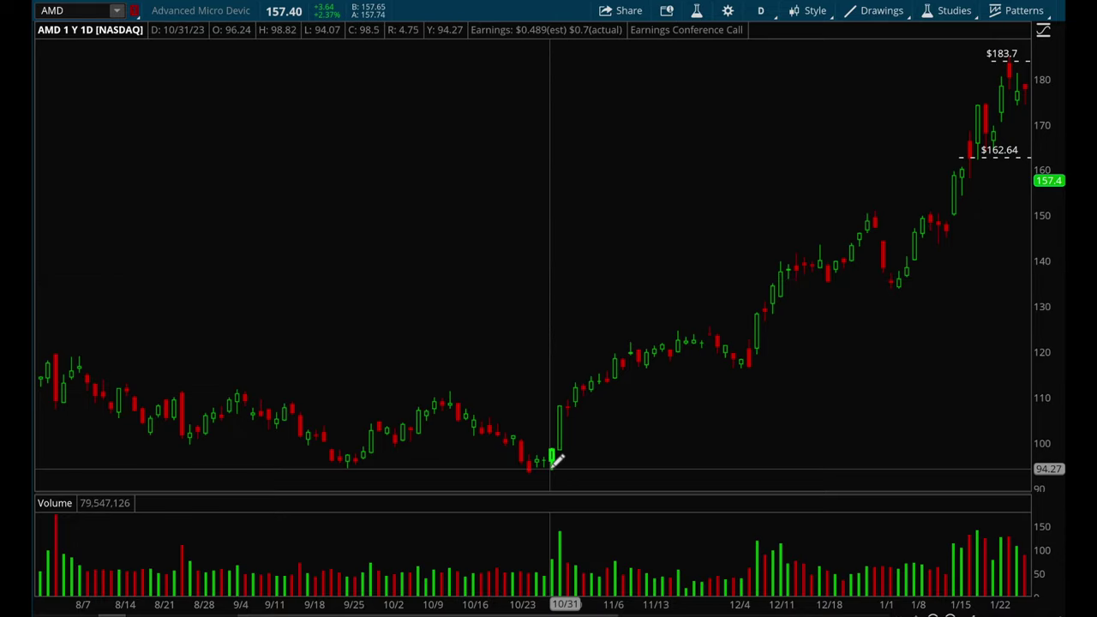
click(947, 613)
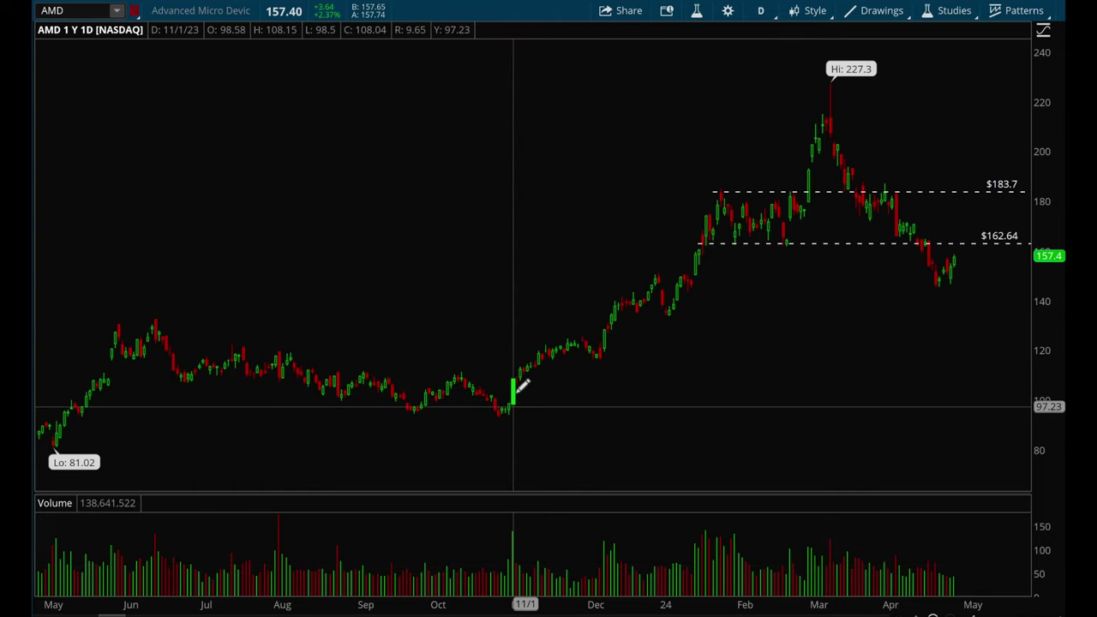
drag(515, 398, 105, 353)
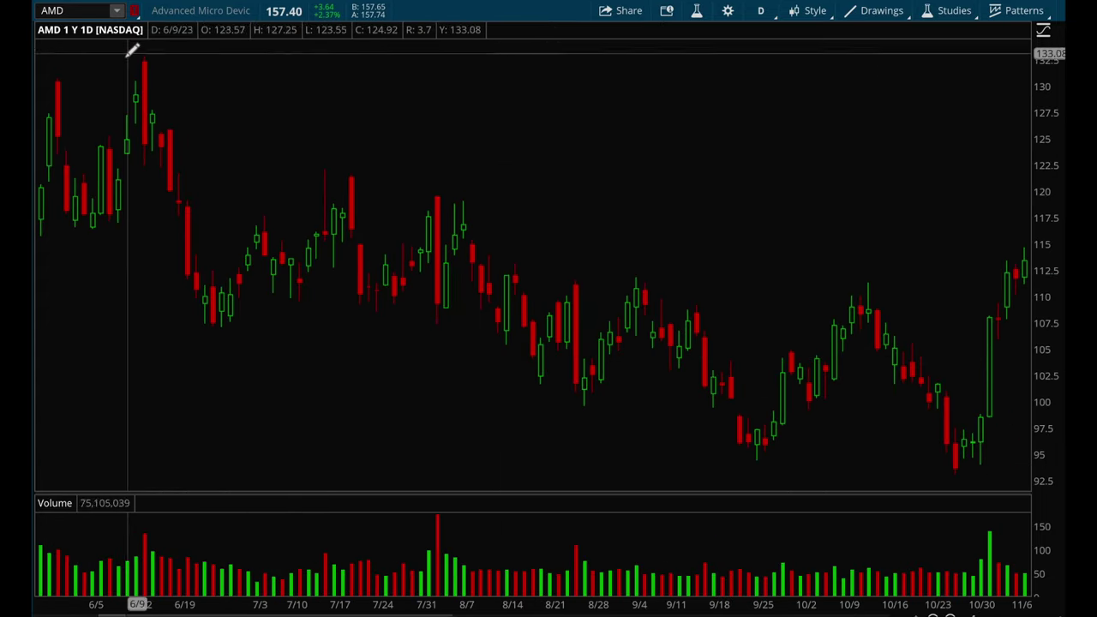
scroll(796, 238, down, 5)
scroll(796, 240, down, 1)
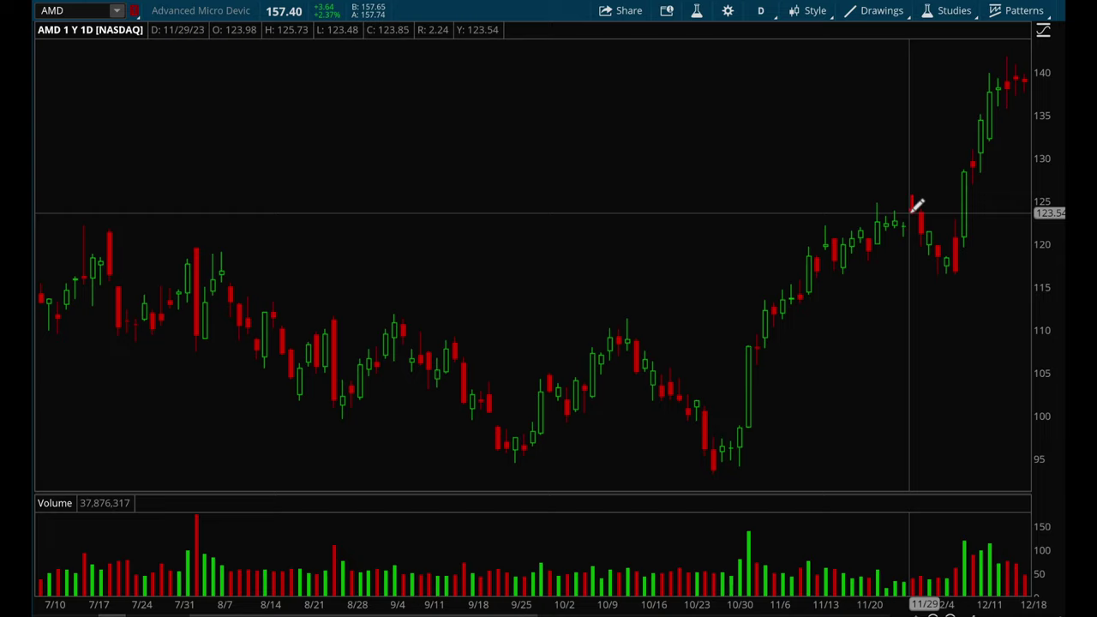
click(949, 615)
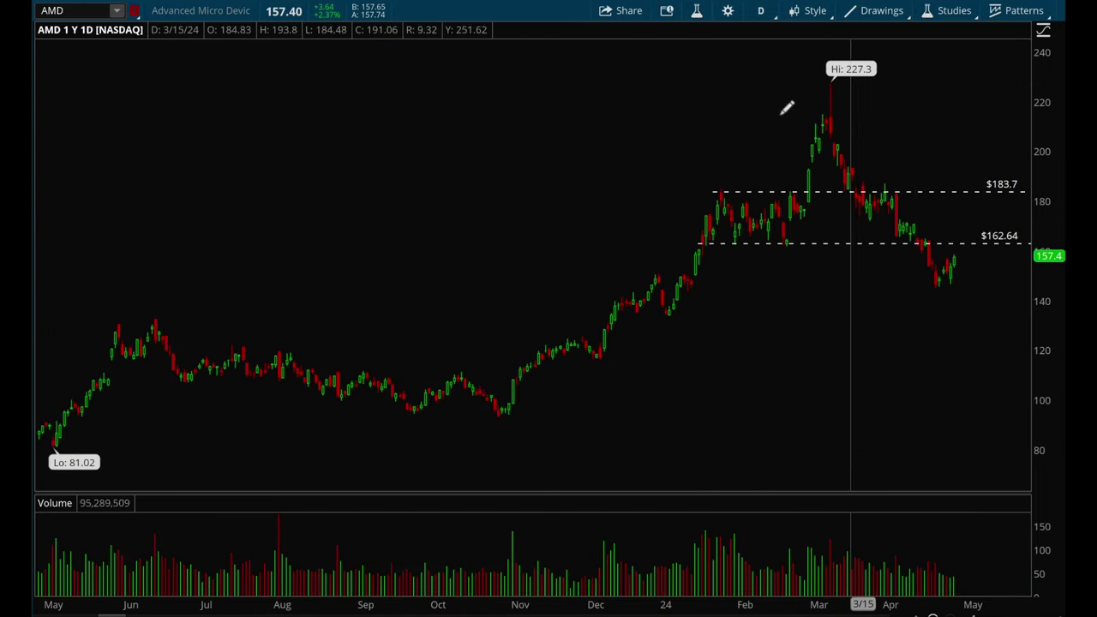
Step: Draw AMD's downtrend line from the June high to early November plus a short late-February flag line
mouse_move(149, 318)
mouse_down()
mouse_move(400, 321)
mouse_move(544, 388)
mouse_up()
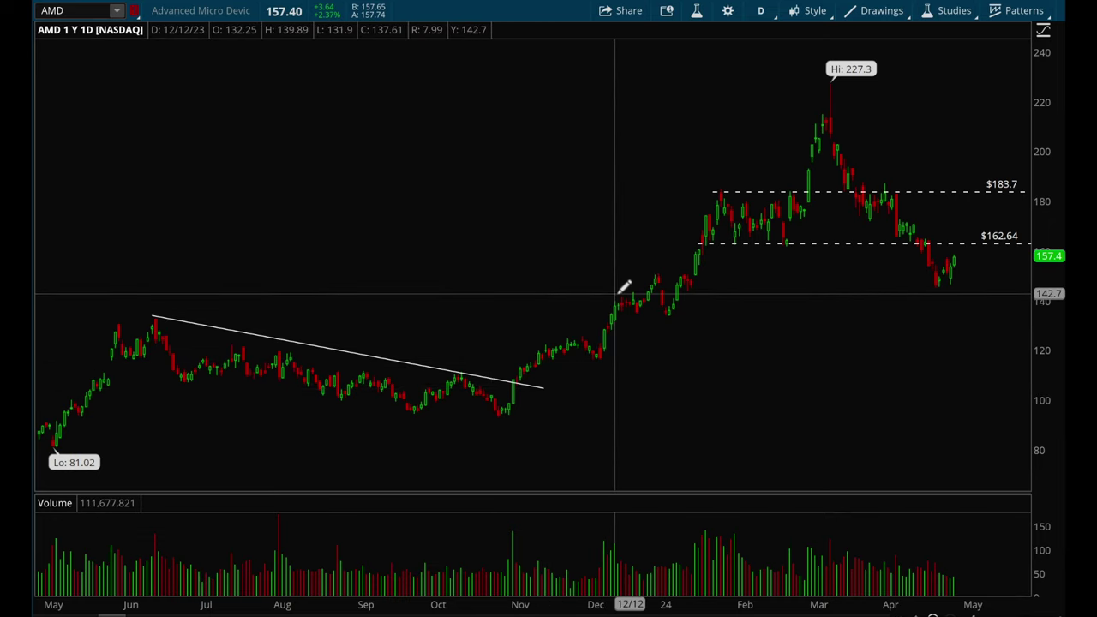
click(682, 271)
drag(804, 302, 311, 314)
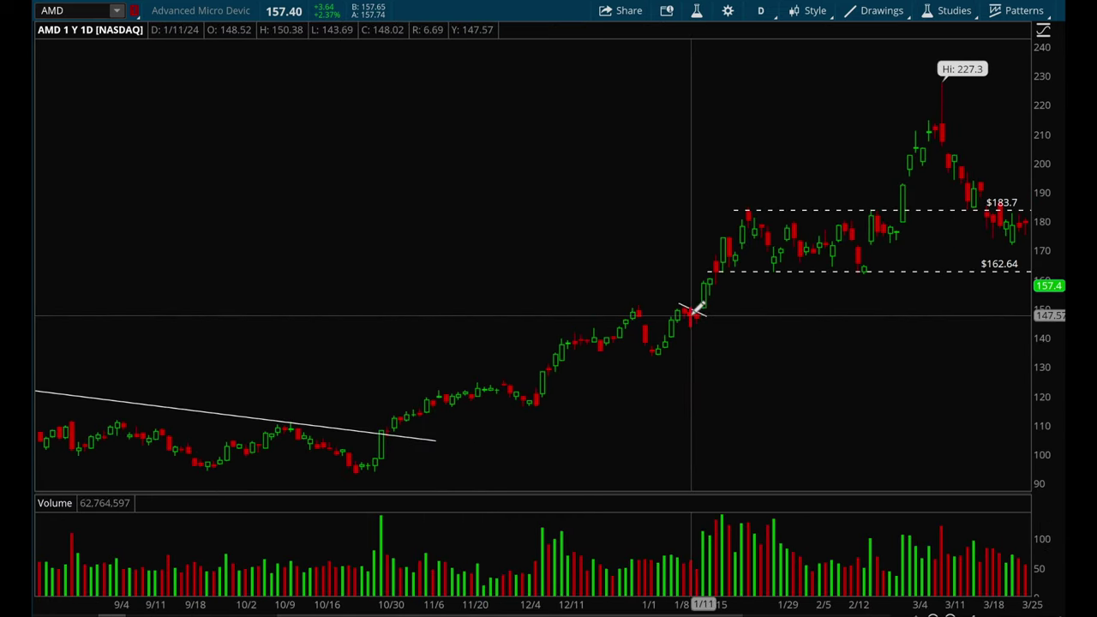
scroll(693, 312, down, 3)
click(807, 206)
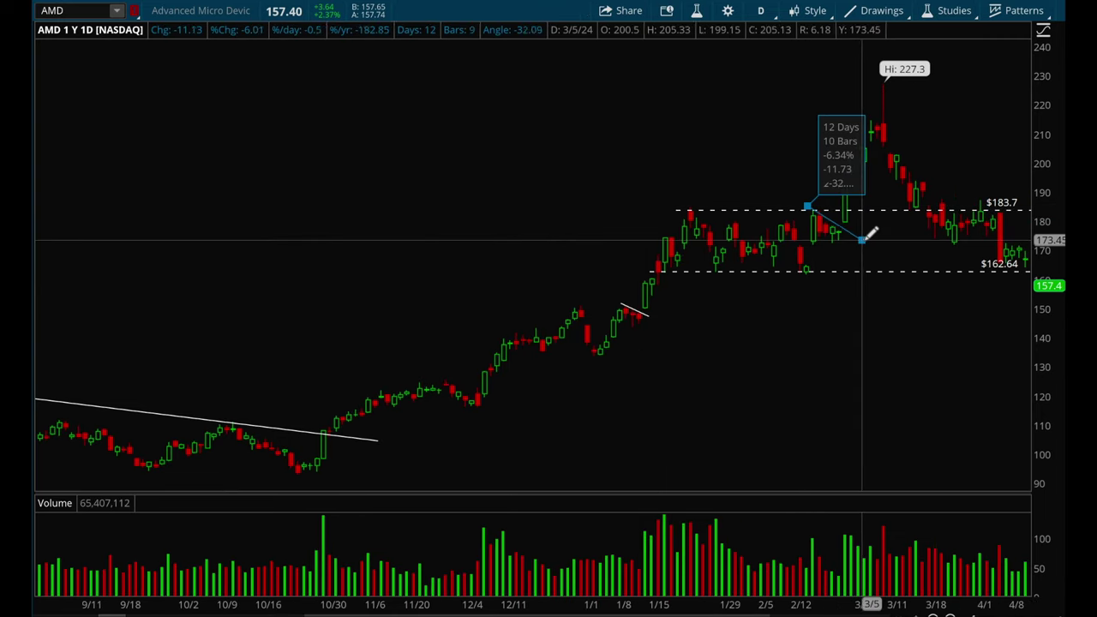
click(845, 234)
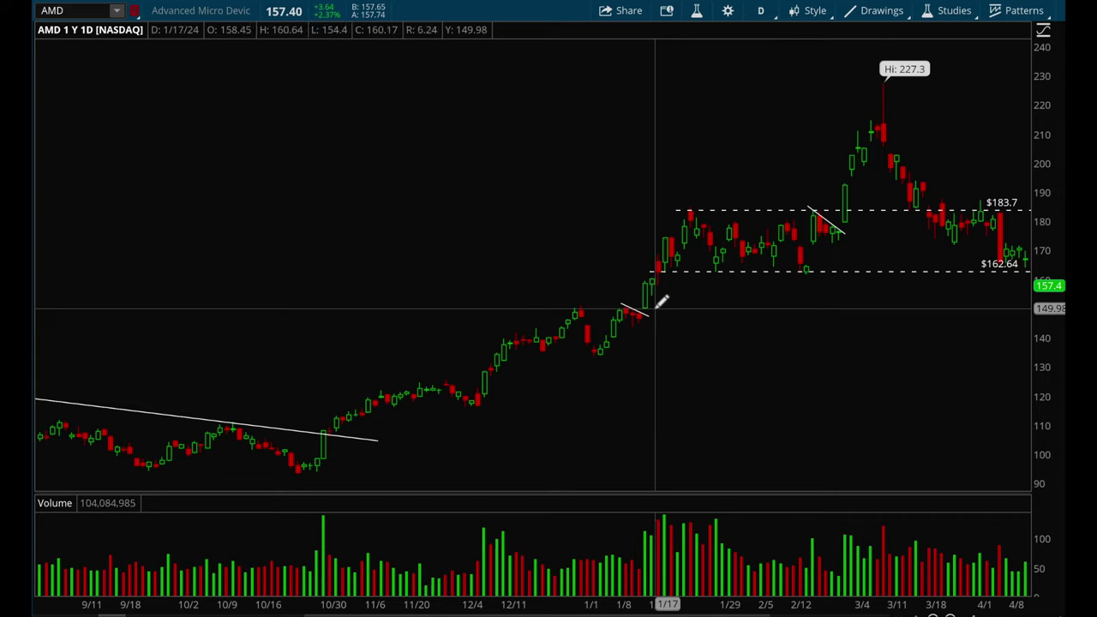
scroll(823, 236, down, 5)
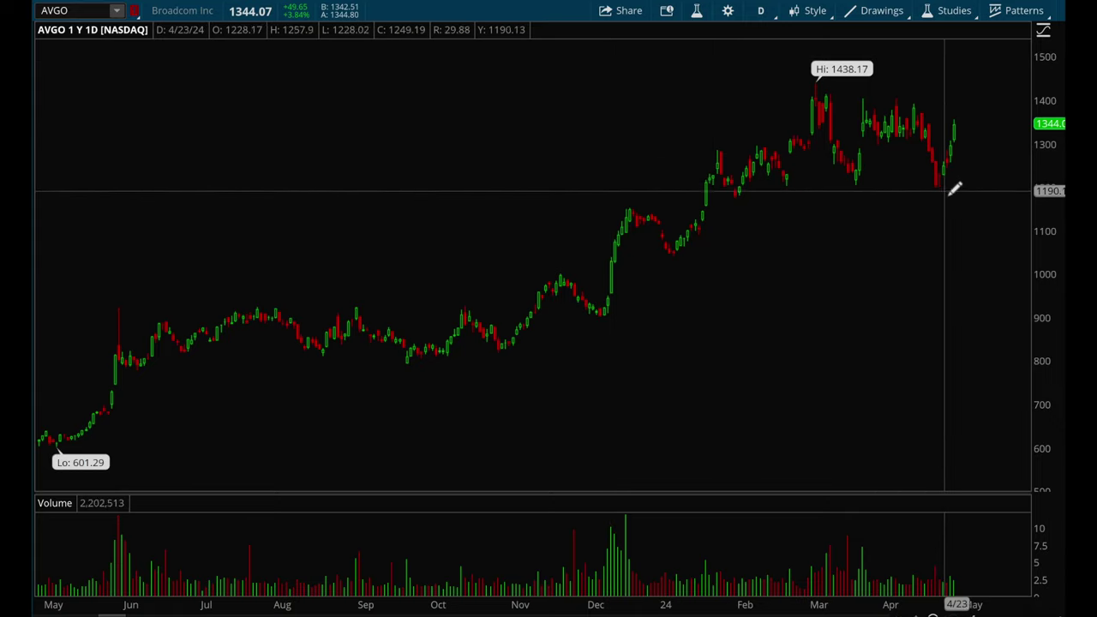
Step: Zoom AVGO to September 2023–May 2024 and draw a line sloping down from the December high
drag(970, 191, 304, 186)
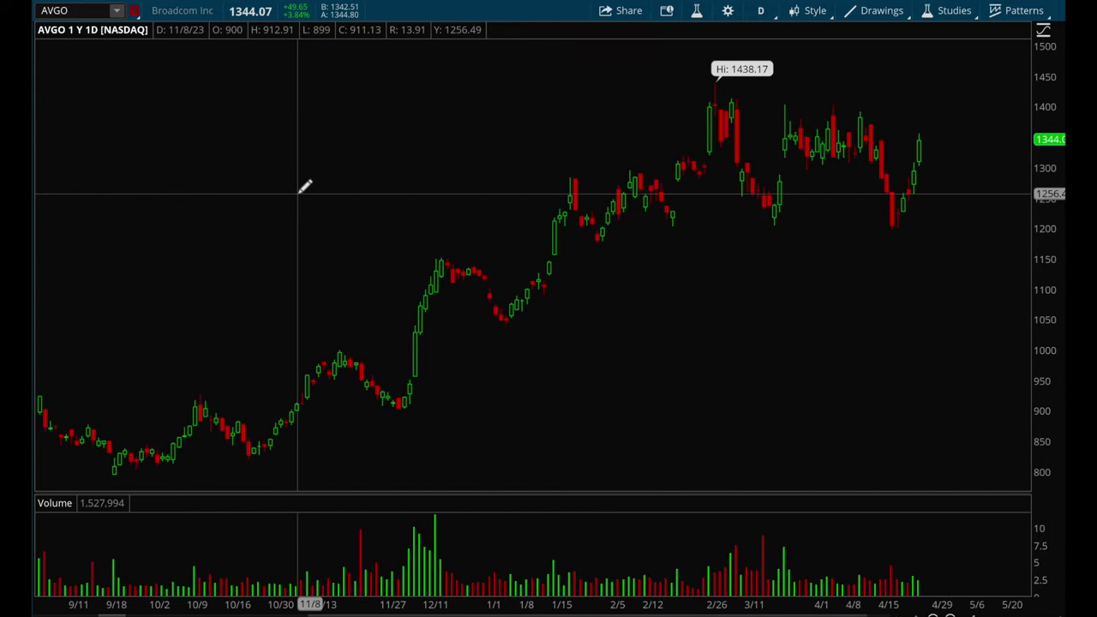
mouse_move(434, 258)
mouse_down()
mouse_move(492, 263)
mouse_move(496, 274)
mouse_up()
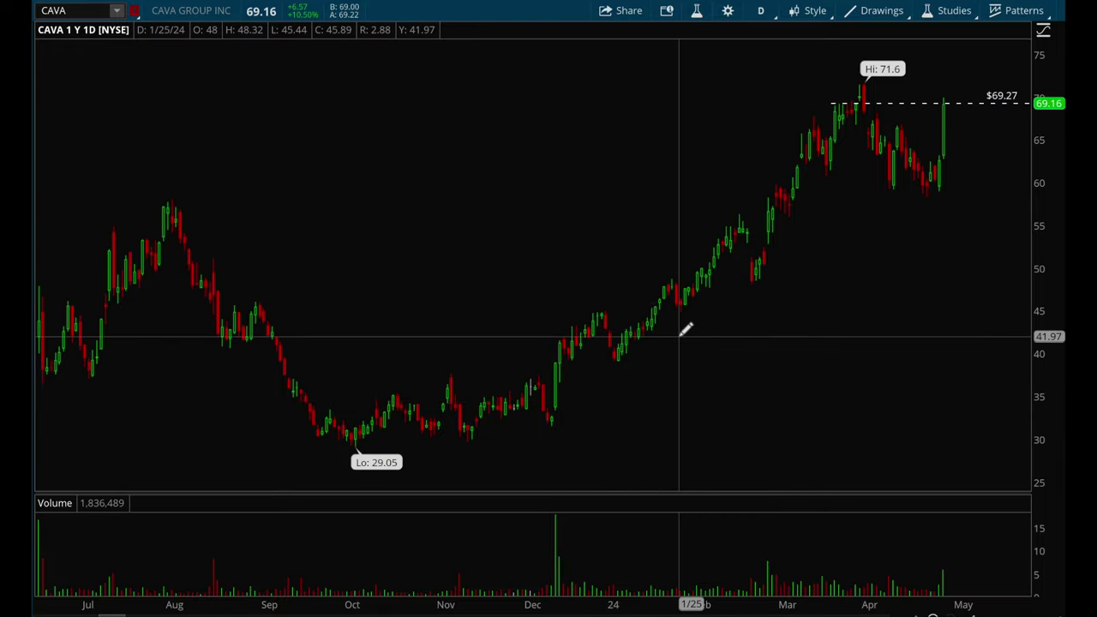
Step: Zoom CAVA to October–January and draw a short flag line over the 12/11–12/18 pullback
drag(858, 314, 365, 314)
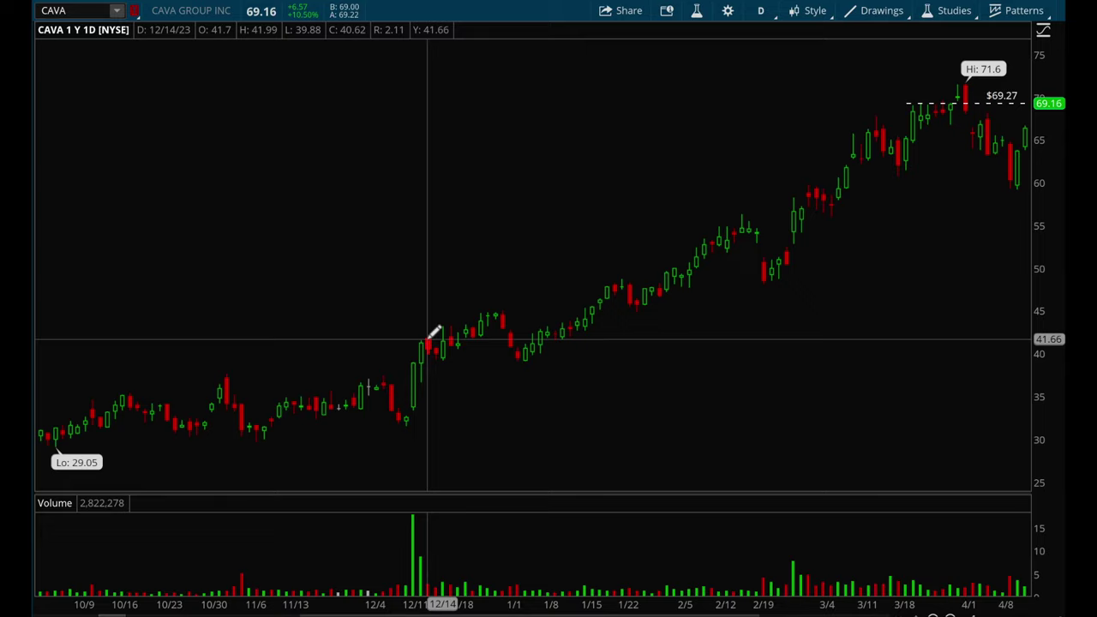
click(426, 338)
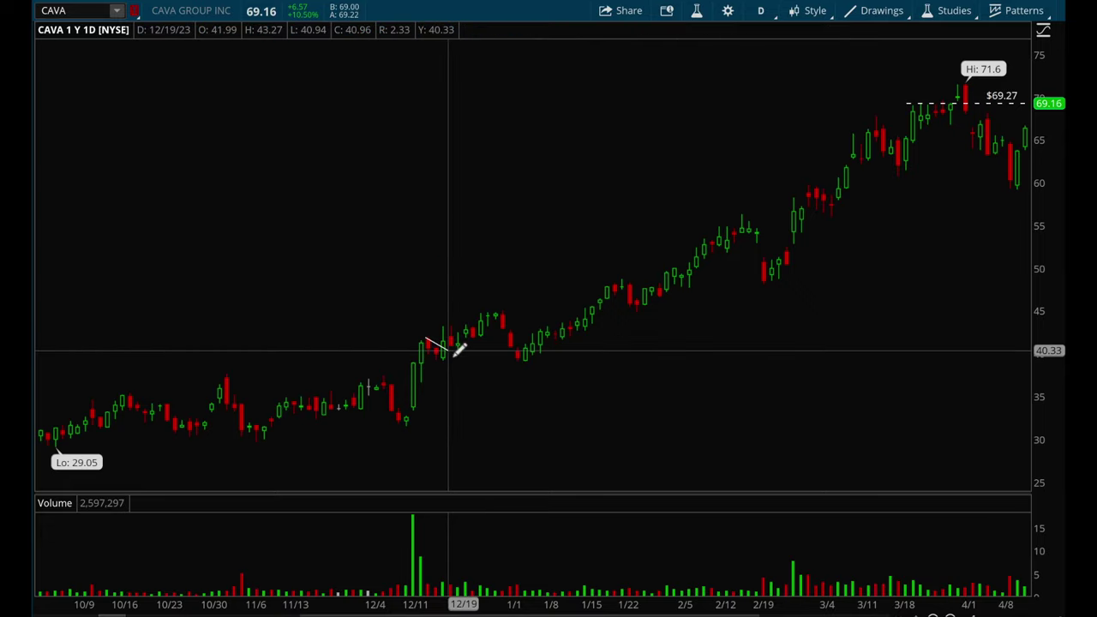
drag(654, 383, 191, 385)
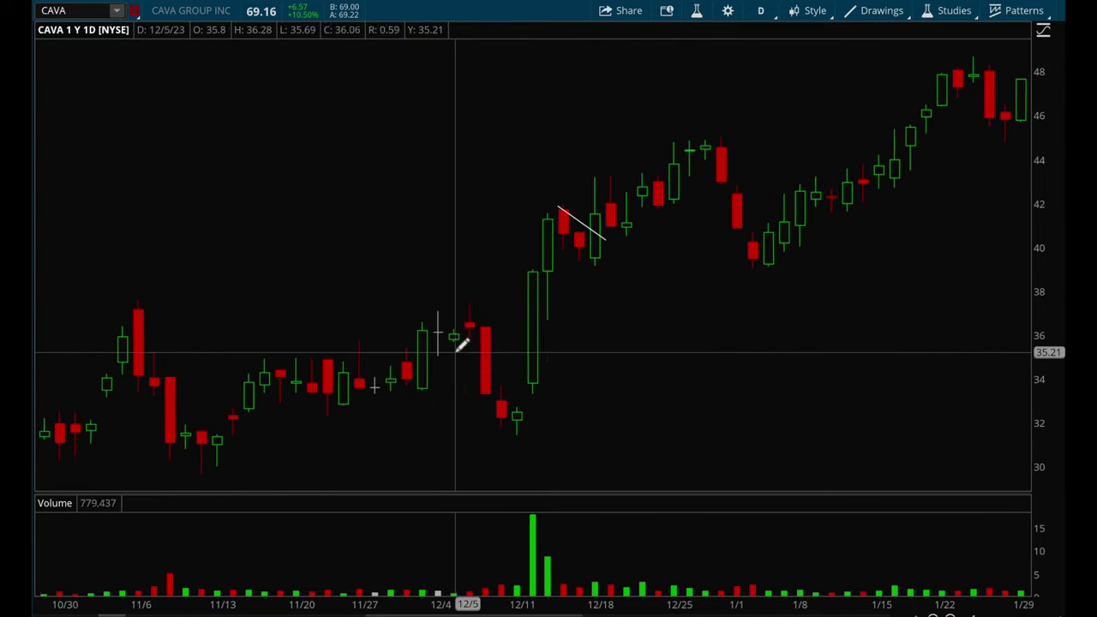
scroll(461, 343, left, 5)
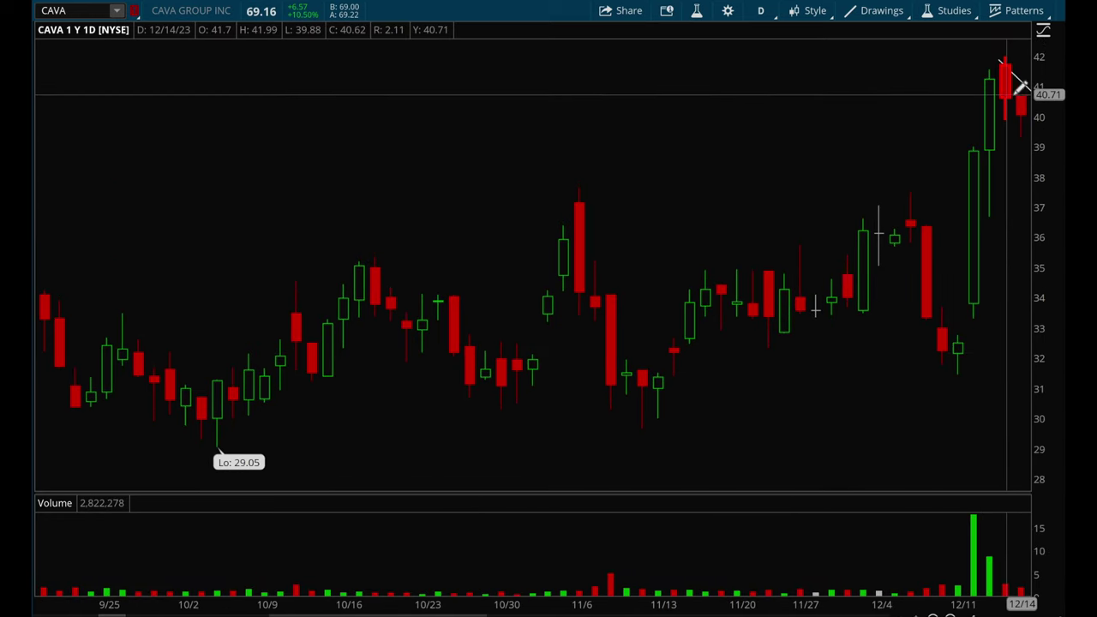
scroll(1003, 111, right, 1)
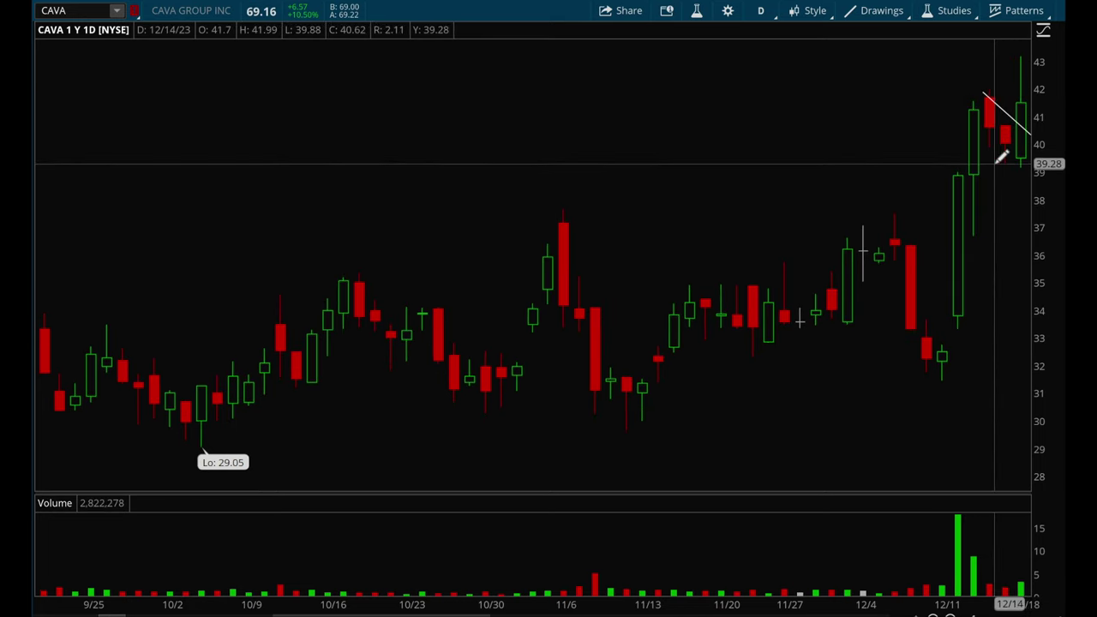
scroll(985, 157, right, 15)
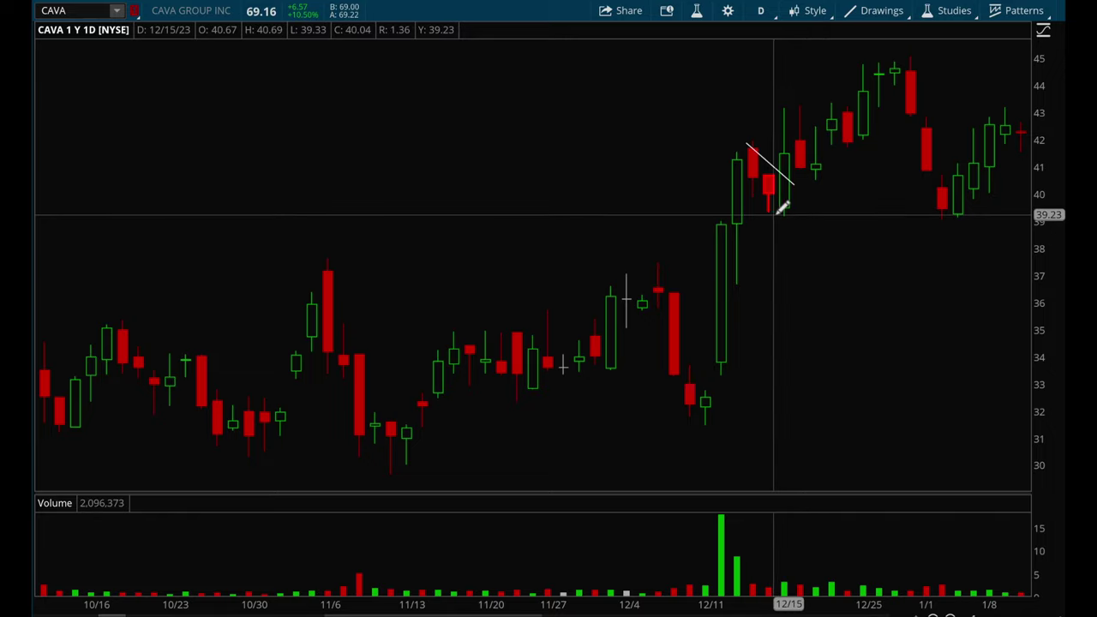
scroll(808, 206, down, 3)
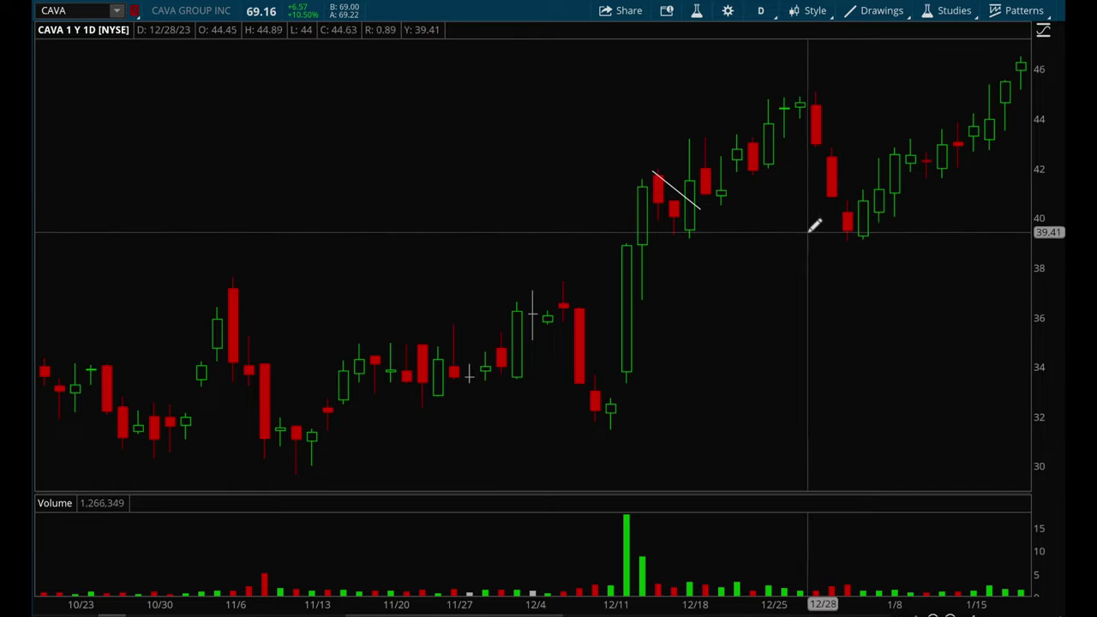
scroll(857, 221, down, 3)
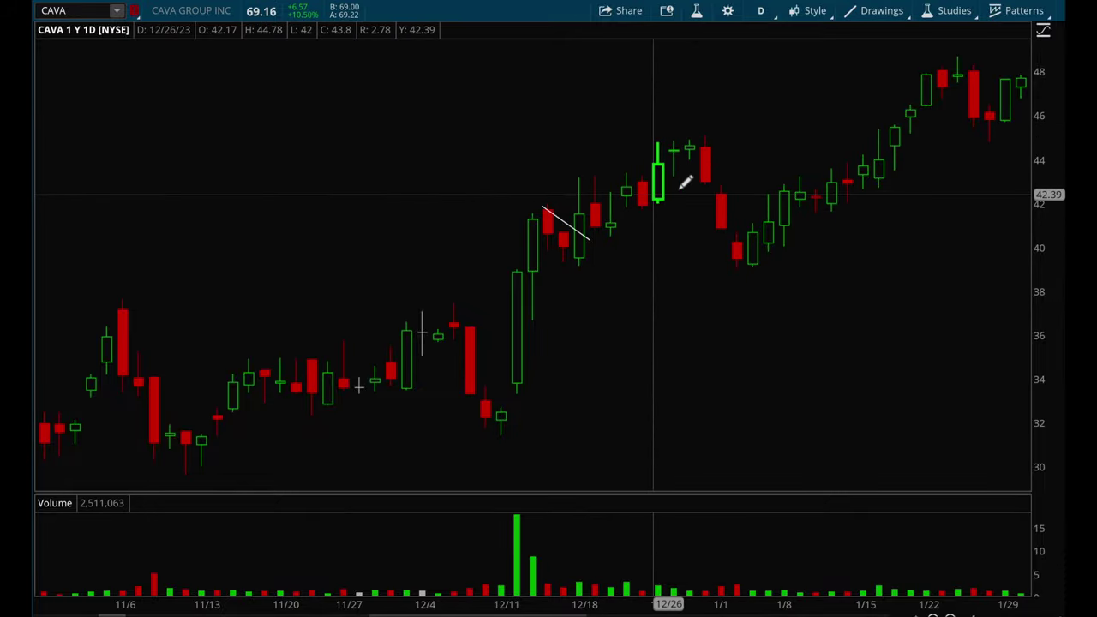
scroll(700, 166, down, 6)
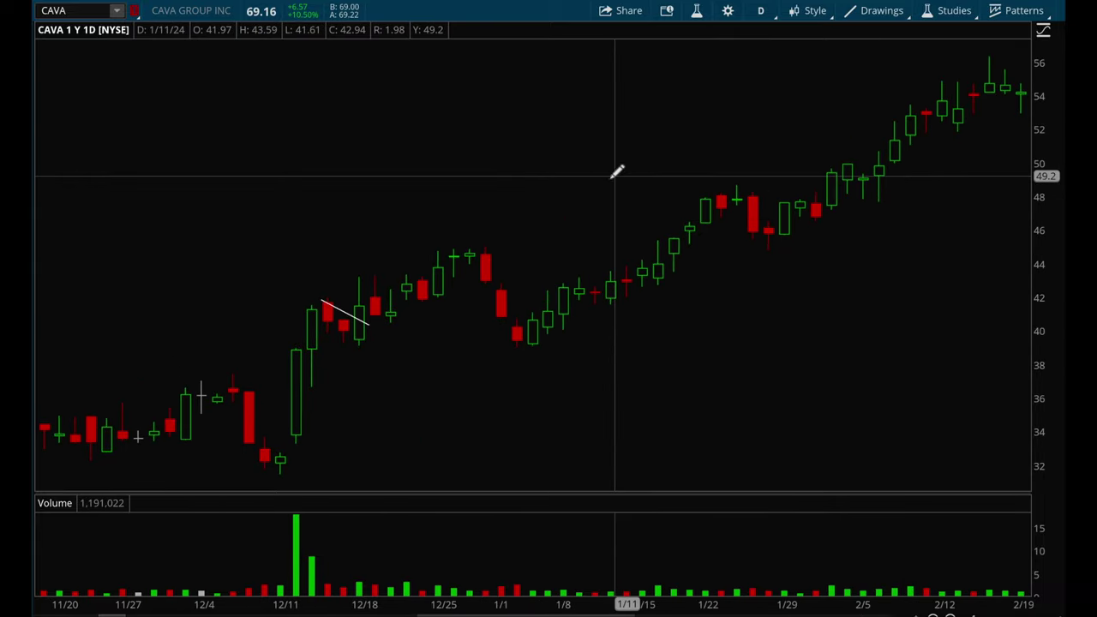
scroll(567, 343, up, 2)
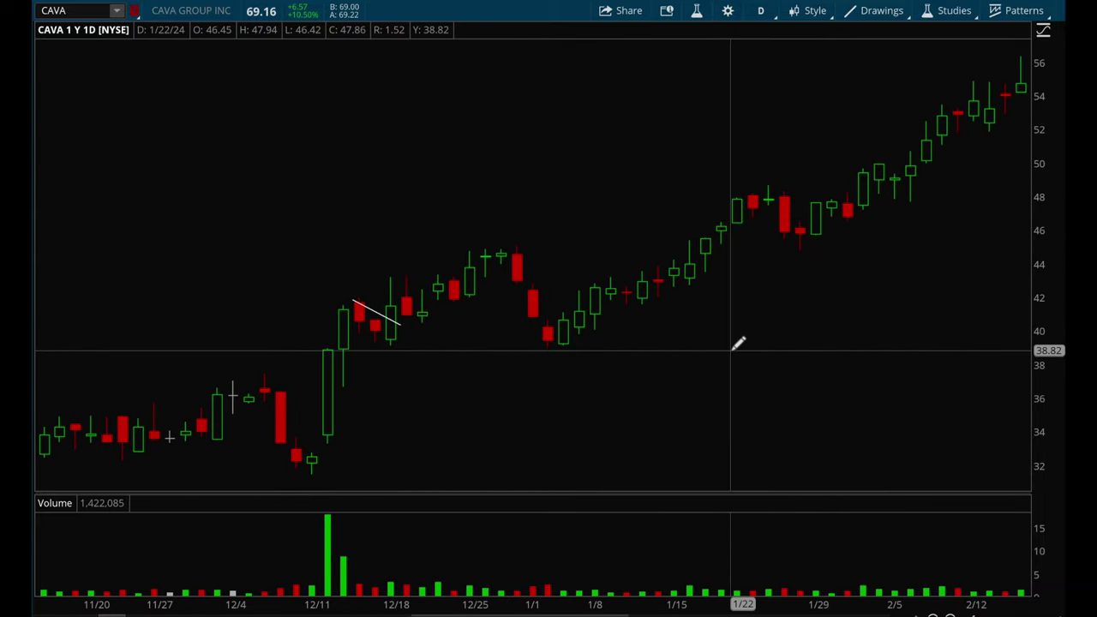
Step: Draw a CAVA flag line across the 1/9–1/11 pullback and converging late-January pennant lines
drag(610, 273, 651, 295)
scroll(728, 321, up, 2)
scroll(726, 321, up, 3)
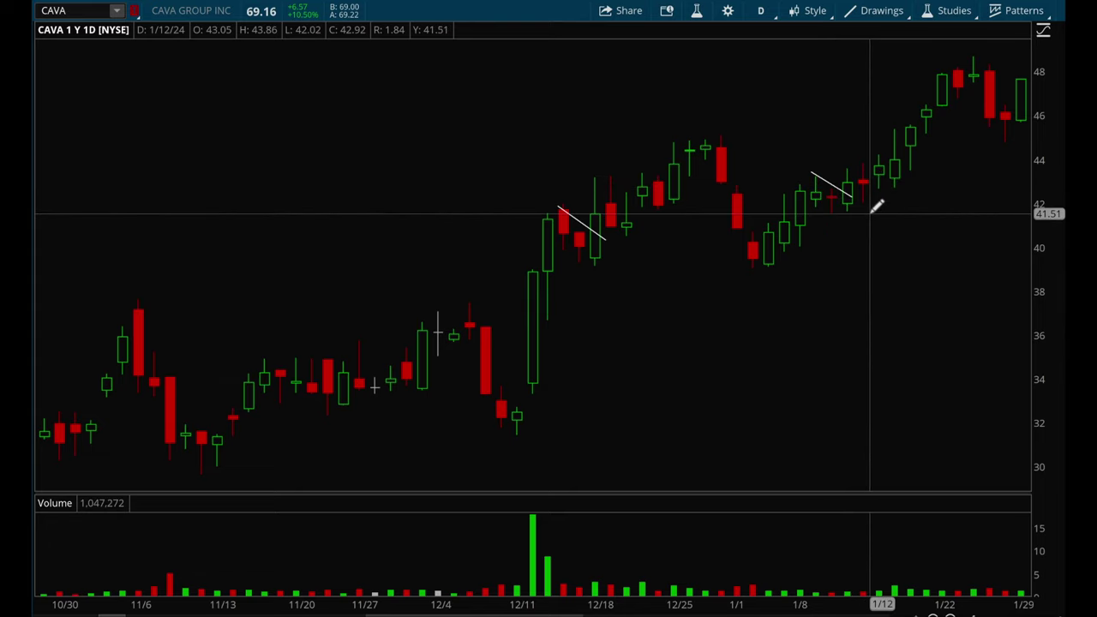
drag(873, 204, 723, 245)
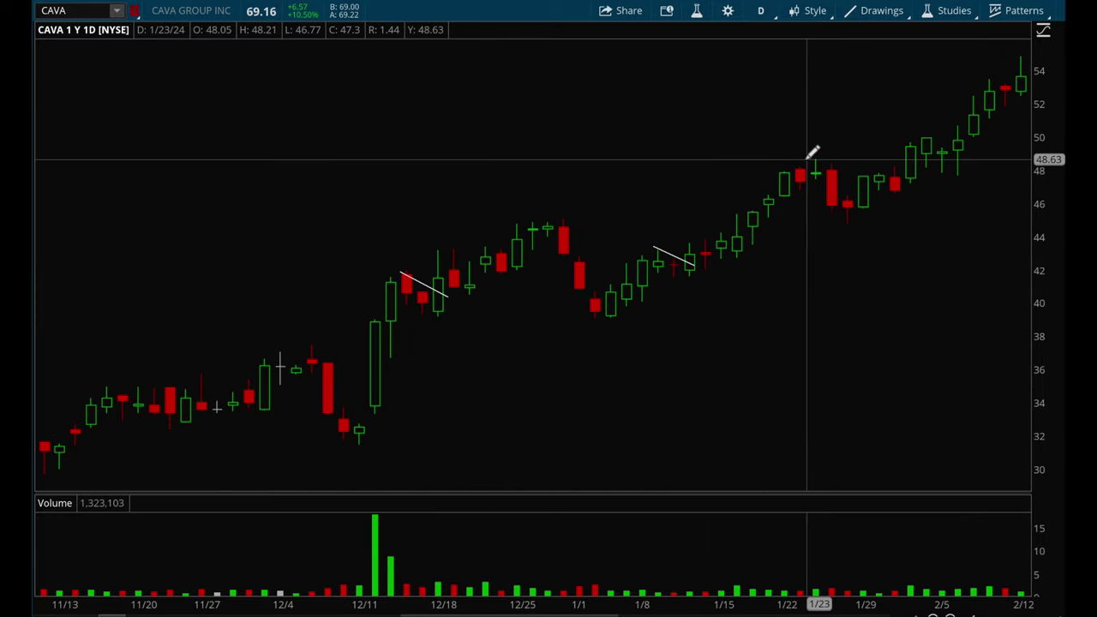
scroll(813, 153, down, 5)
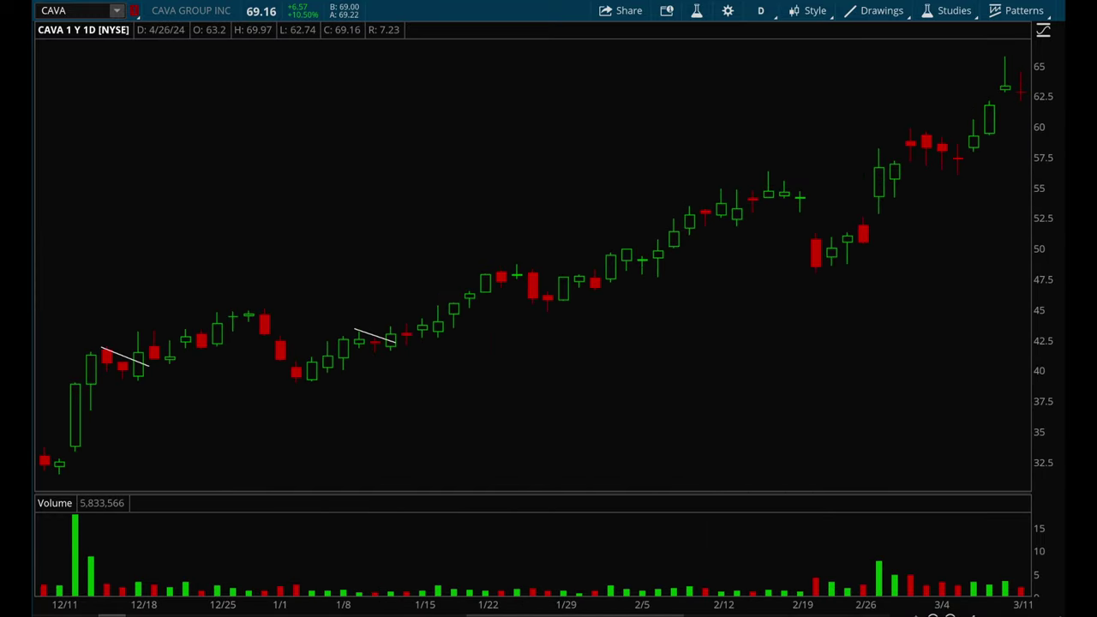
scroll(774, 350, down, 5)
scroll(522, 343, up, 6)
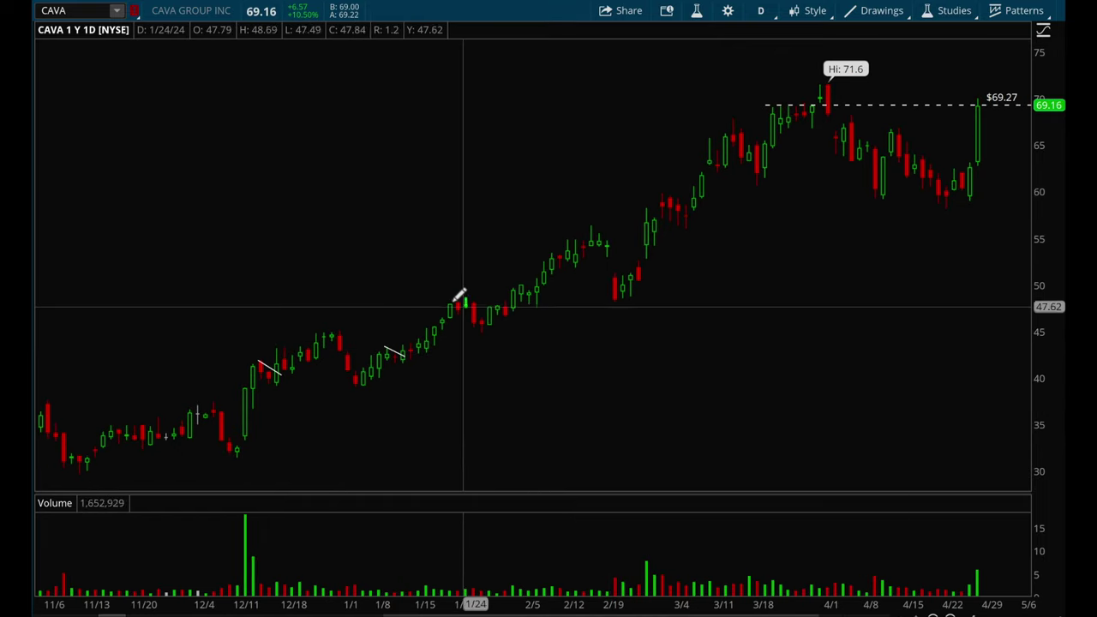
drag(461, 296, 521, 308)
drag(482, 339, 519, 304)
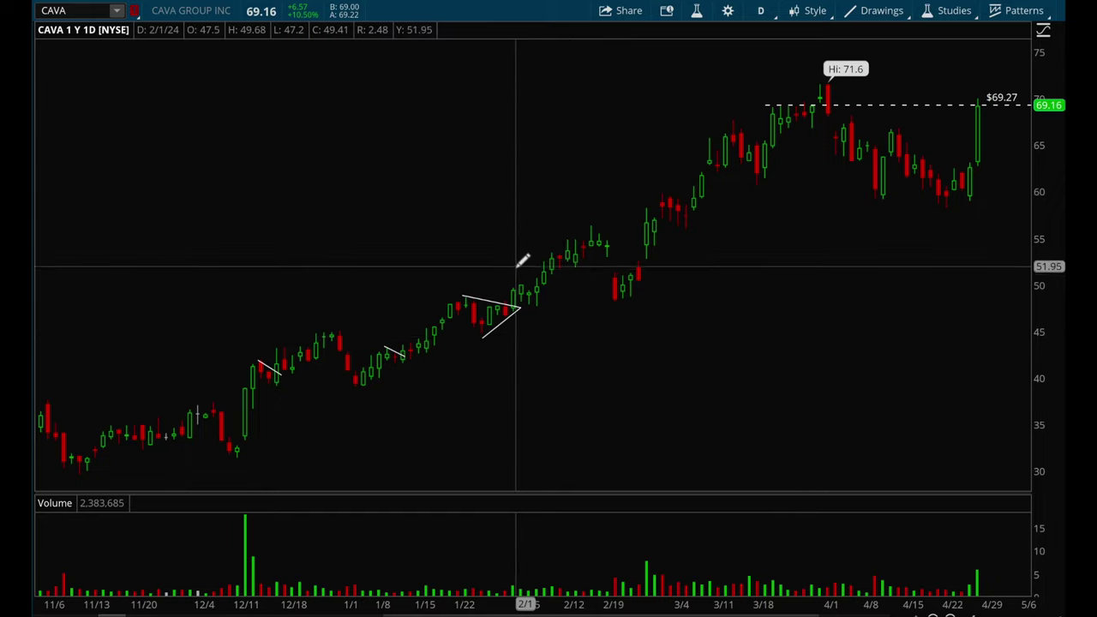
Step: Add flag lines over CAVA's early-February, early-March and 3/13 pullbacks
click(513, 280)
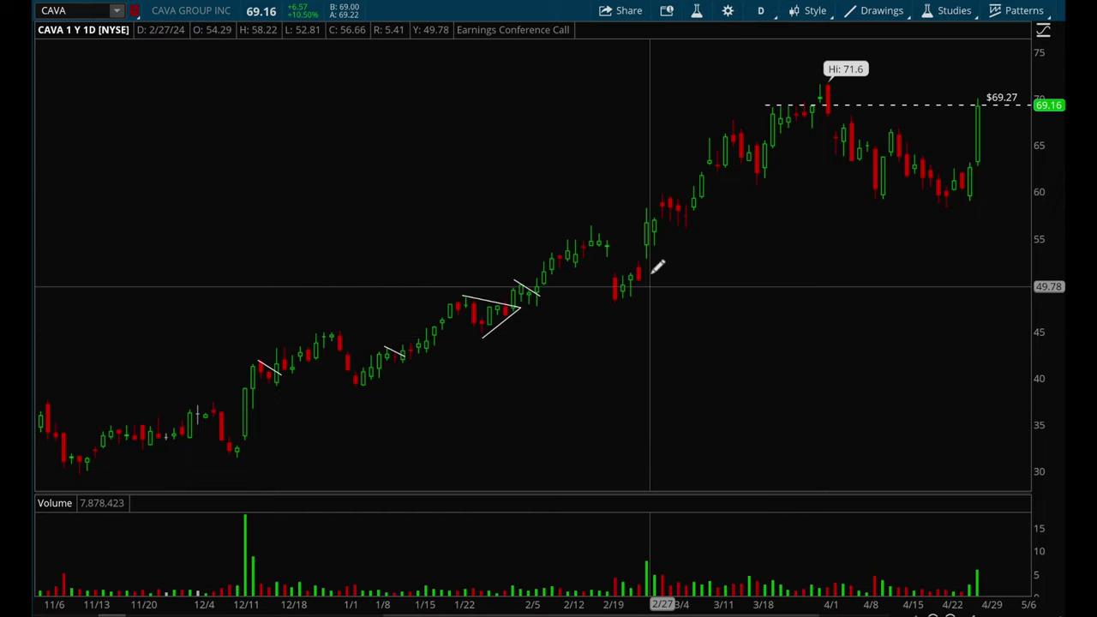
click(659, 187)
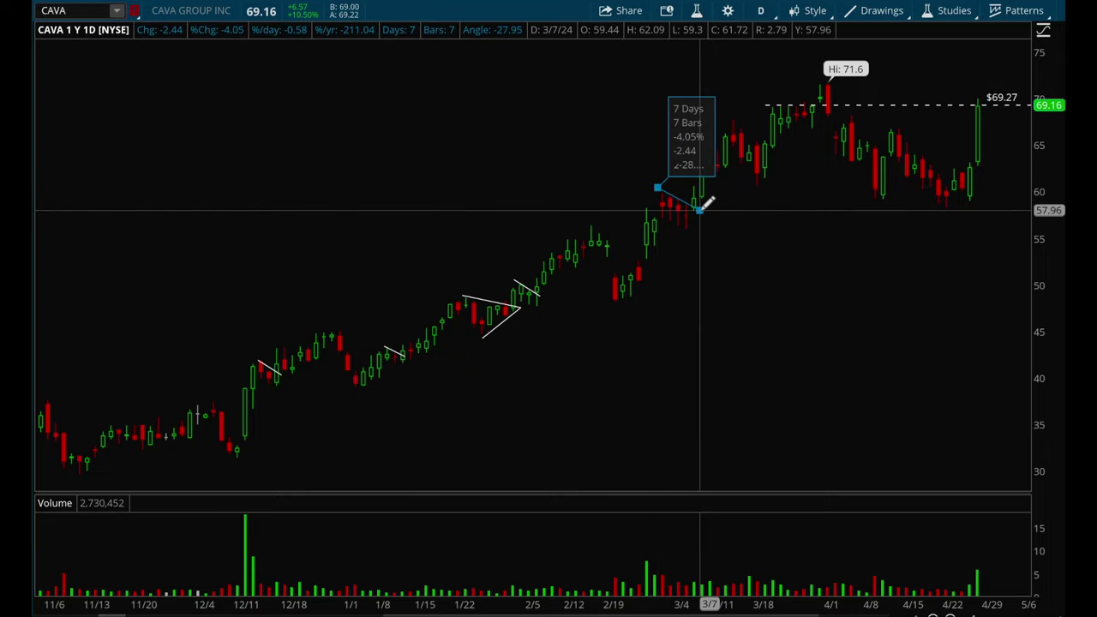
click(701, 209)
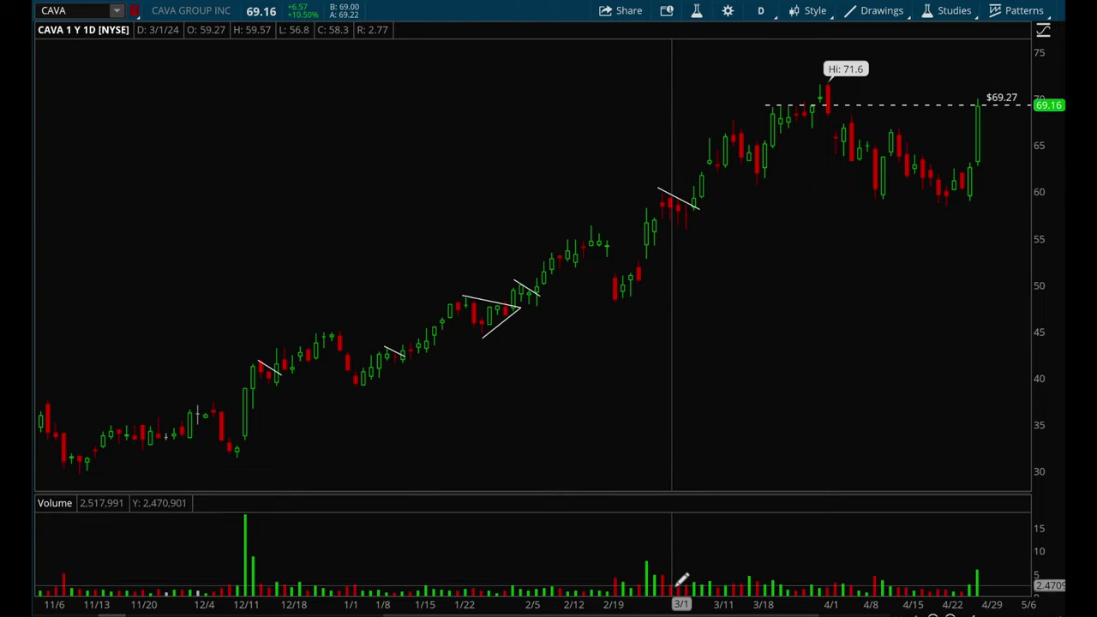
click(700, 209)
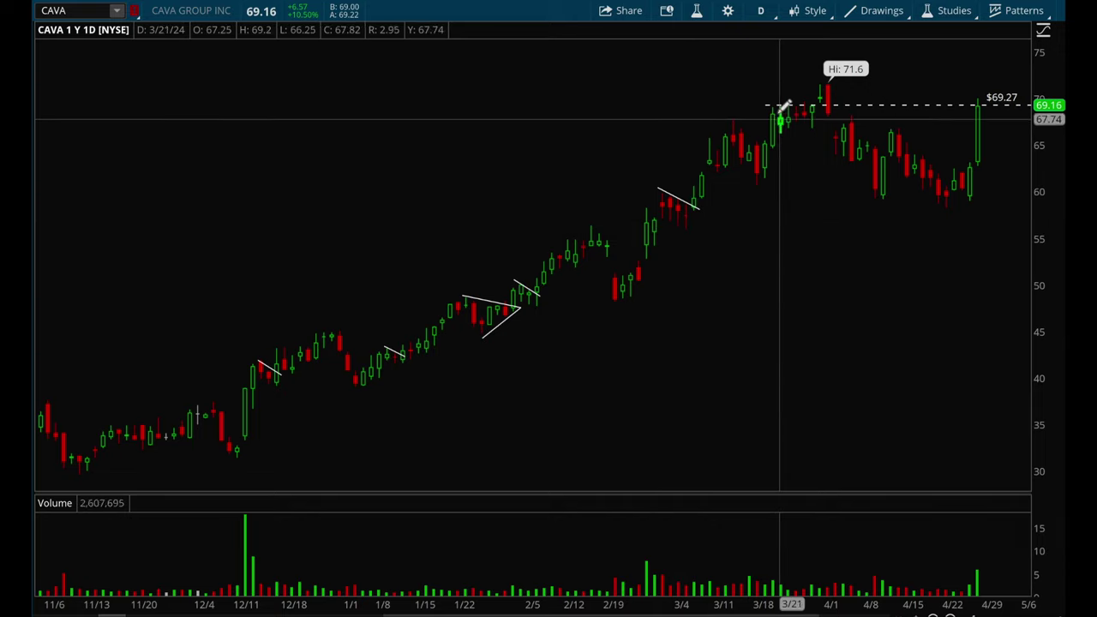
click(727, 119)
click(770, 149)
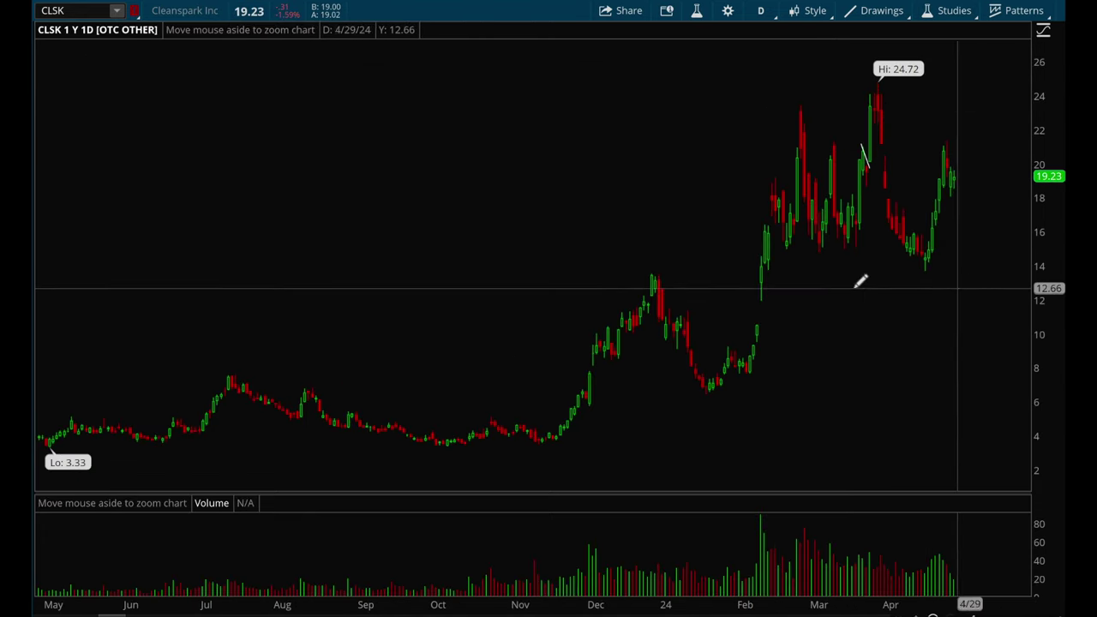
Step: Draw short CLSK flag lines near mid-February and 2/26–3/1, zooming to mid-December through early April
scroll(468, 286, up, 3)
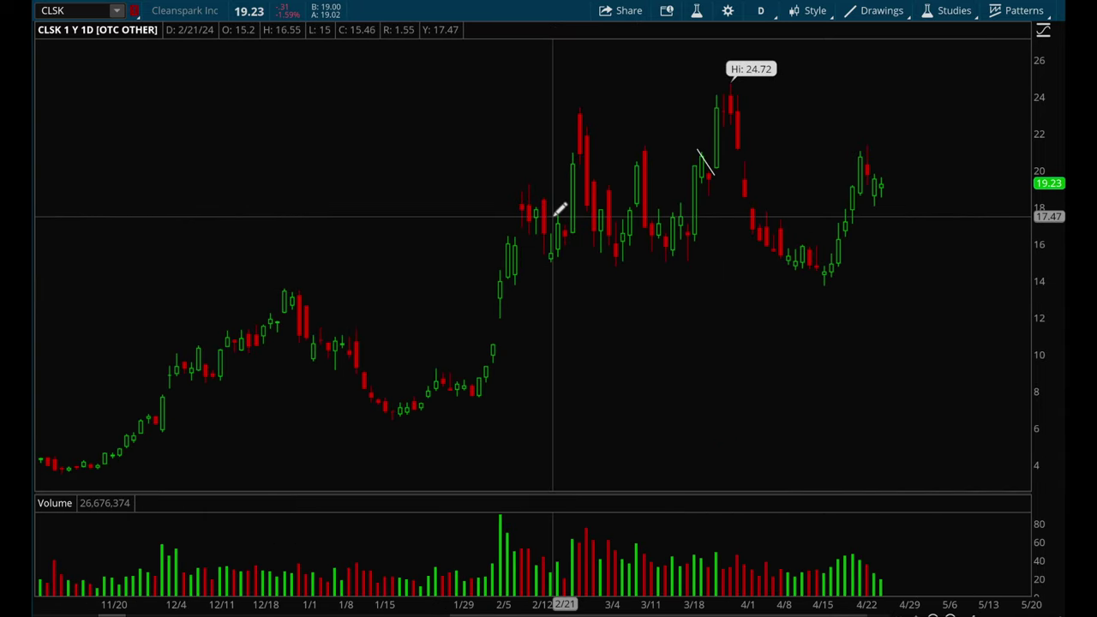
drag(555, 218, 570, 226)
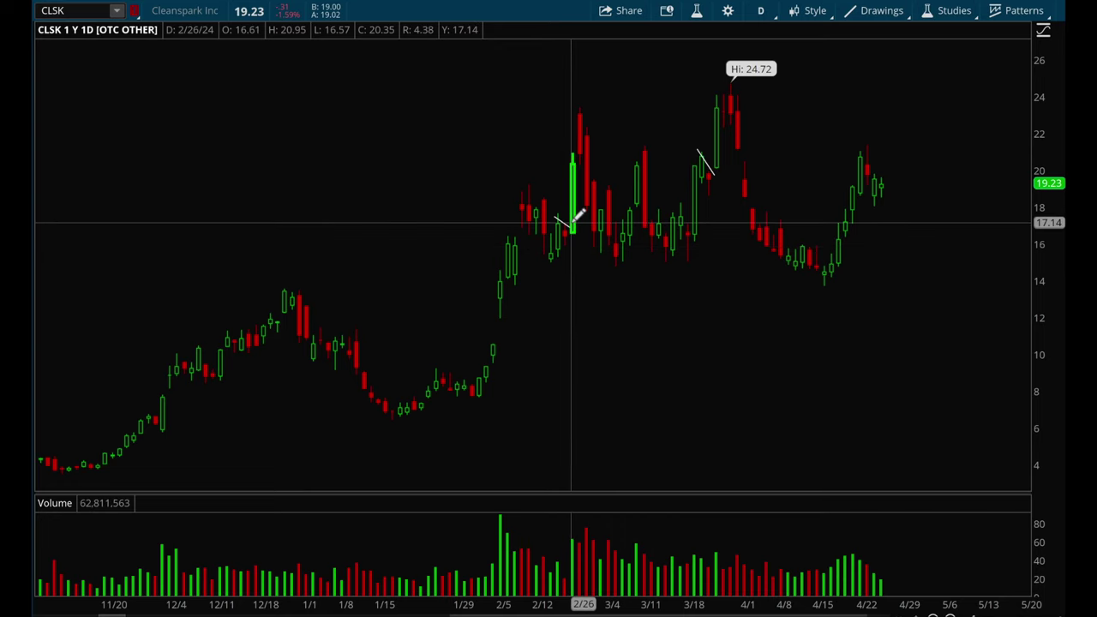
click(573, 222)
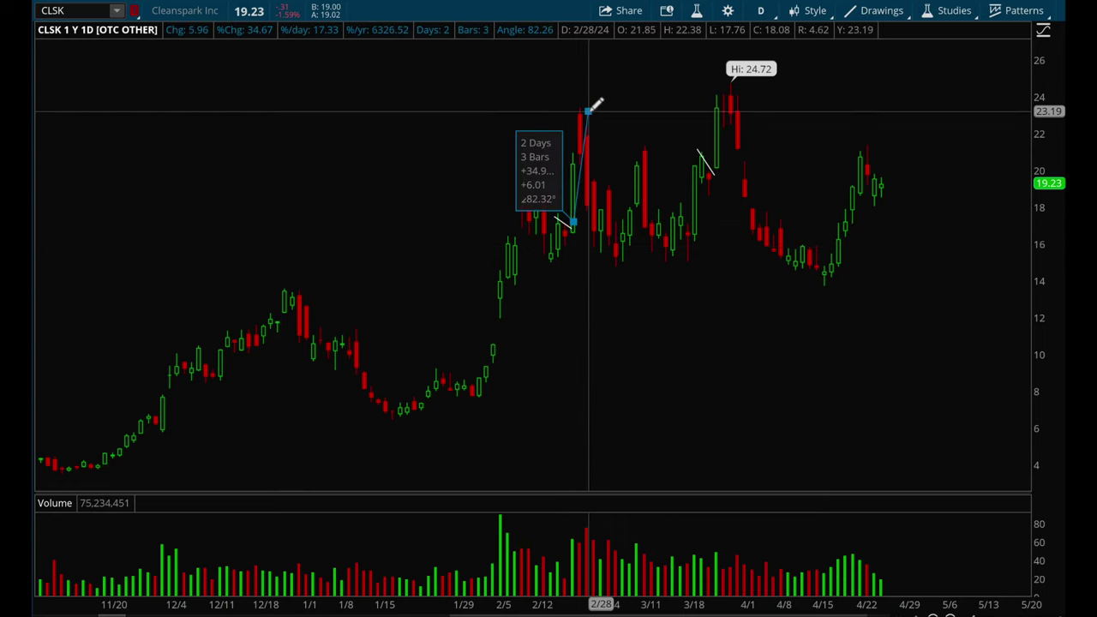
drag(588, 111, 573, 222)
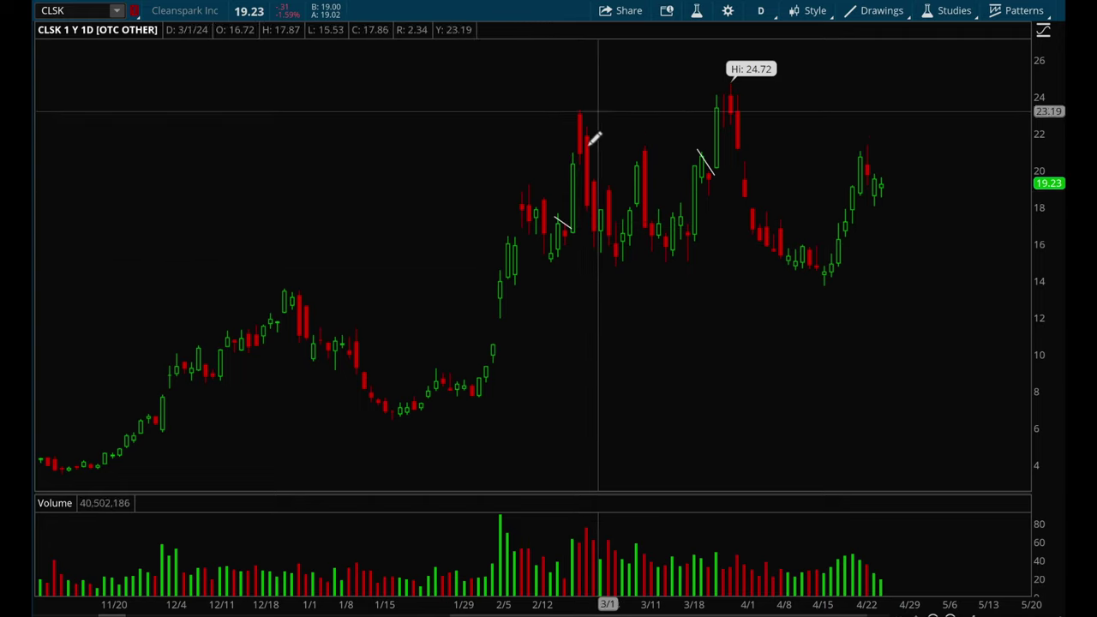
drag(703, 280, 323, 283)
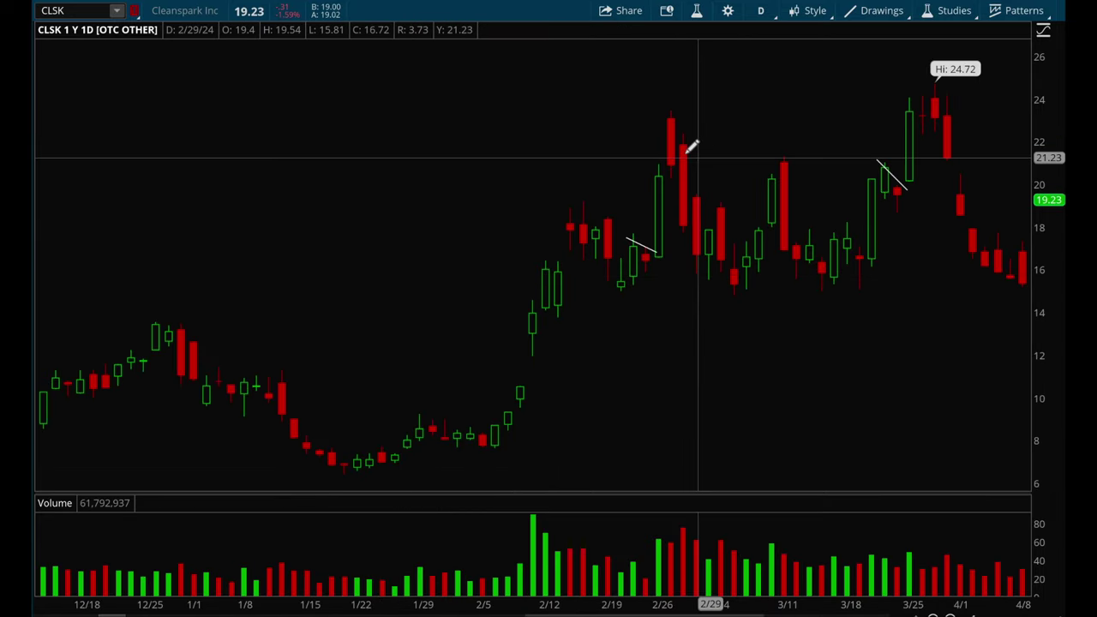
scroll(693, 147, down, 3)
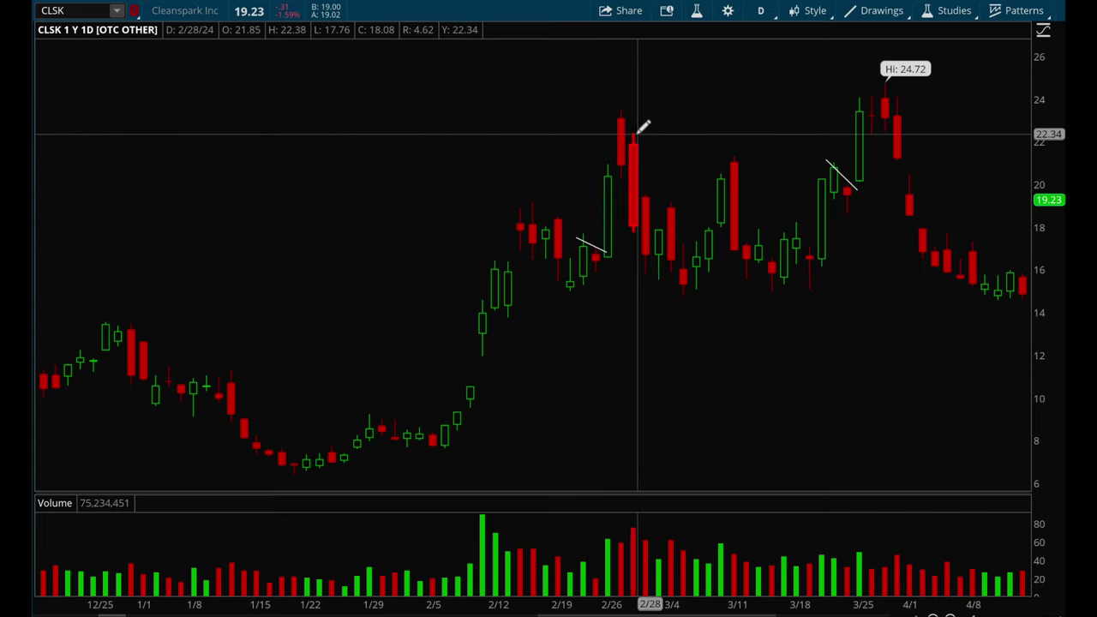
Step: Remove CLSK's late-February flag line via Remove drawing
right_click(594, 246)
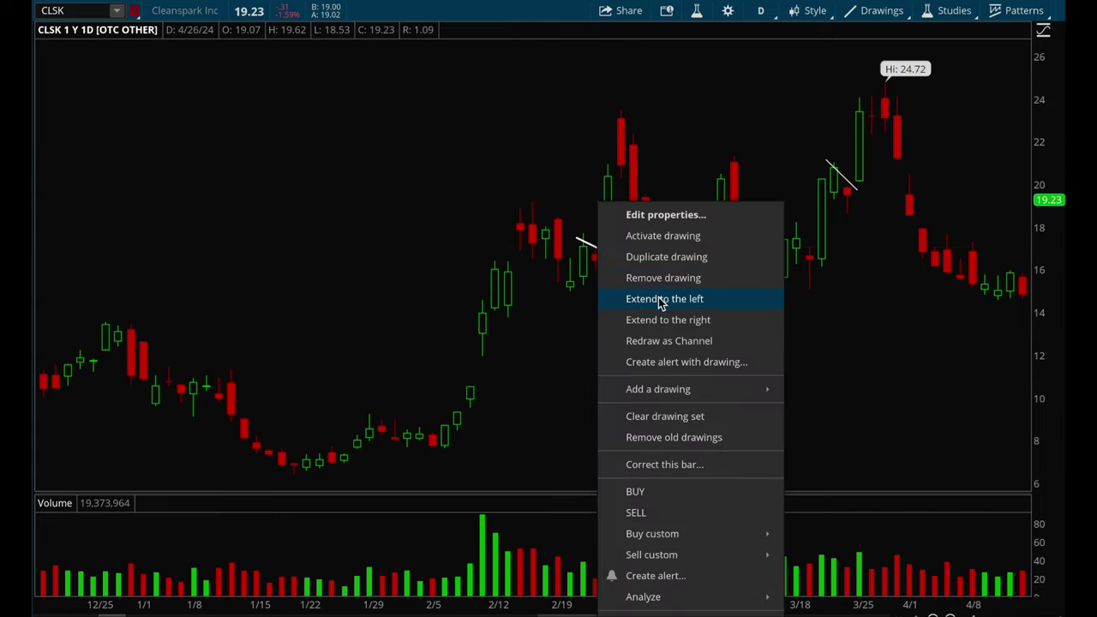
click(660, 279)
scroll(661, 274, down, 5)
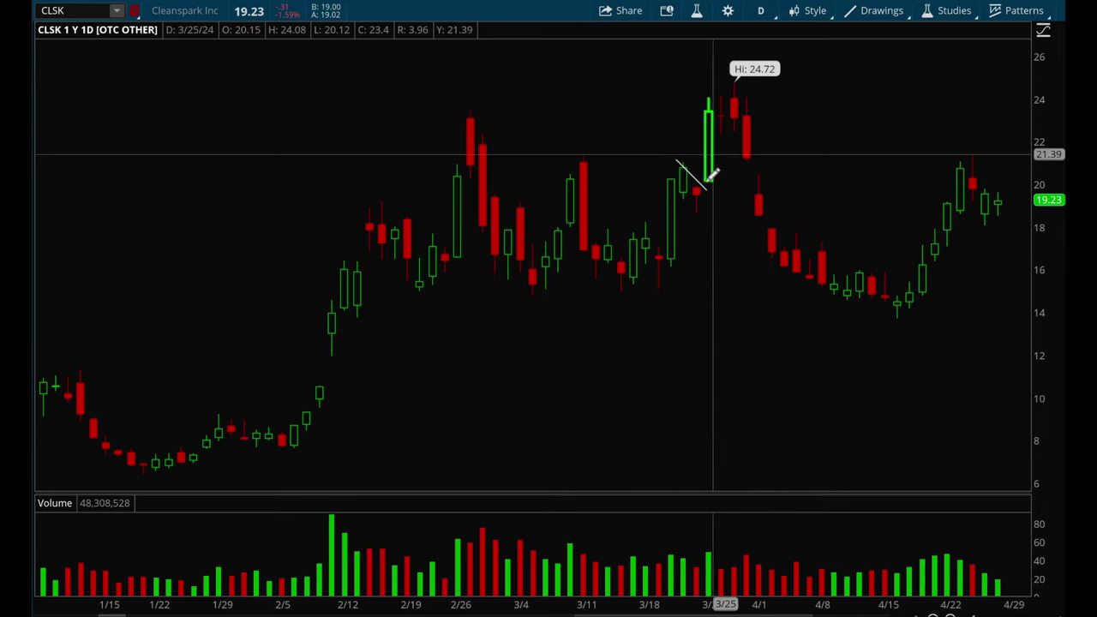
scroll(740, 76, up, 3)
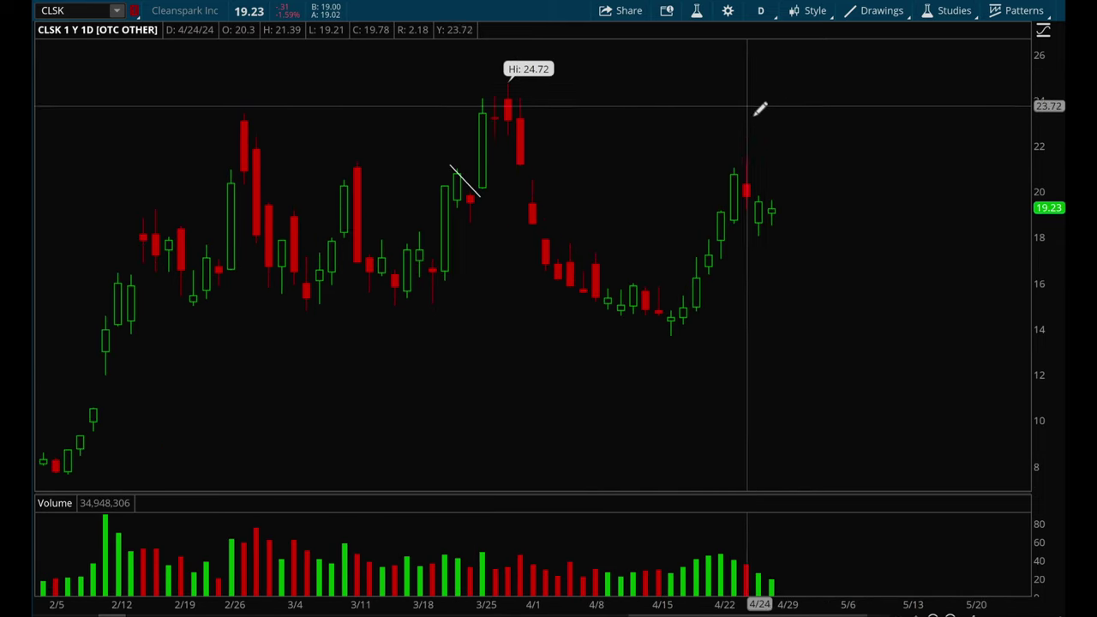
Step: Draw and delete a test trendline from 4/23 to 4/25, then zoom COIN to November–April
click(730, 161)
click(783, 206)
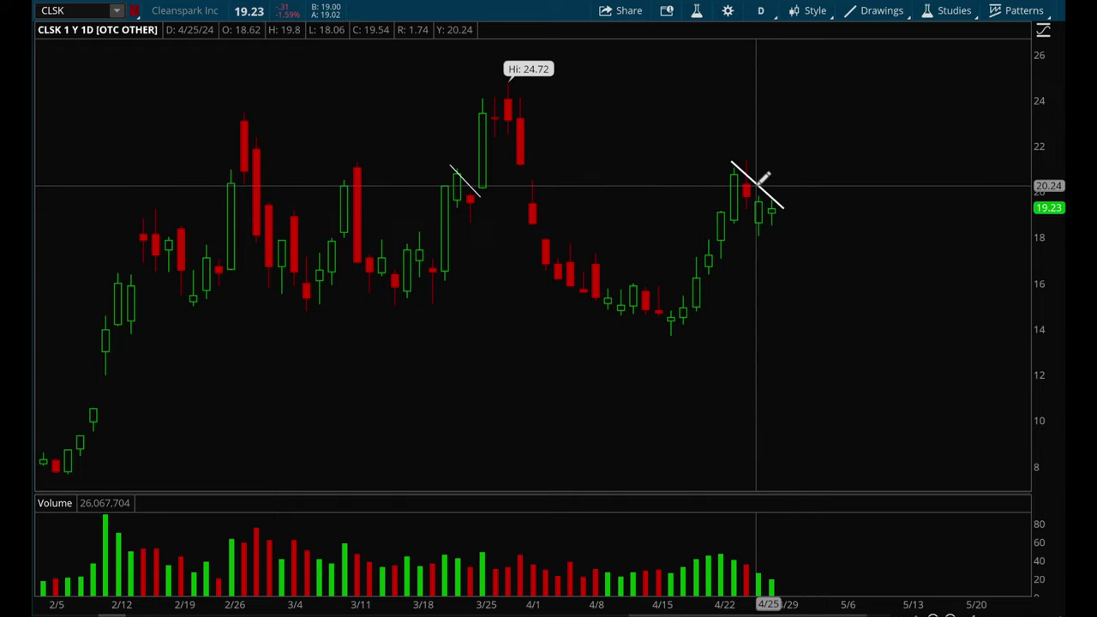
right_click(756, 186)
click(804, 263)
scroll(347, 215, up, 3)
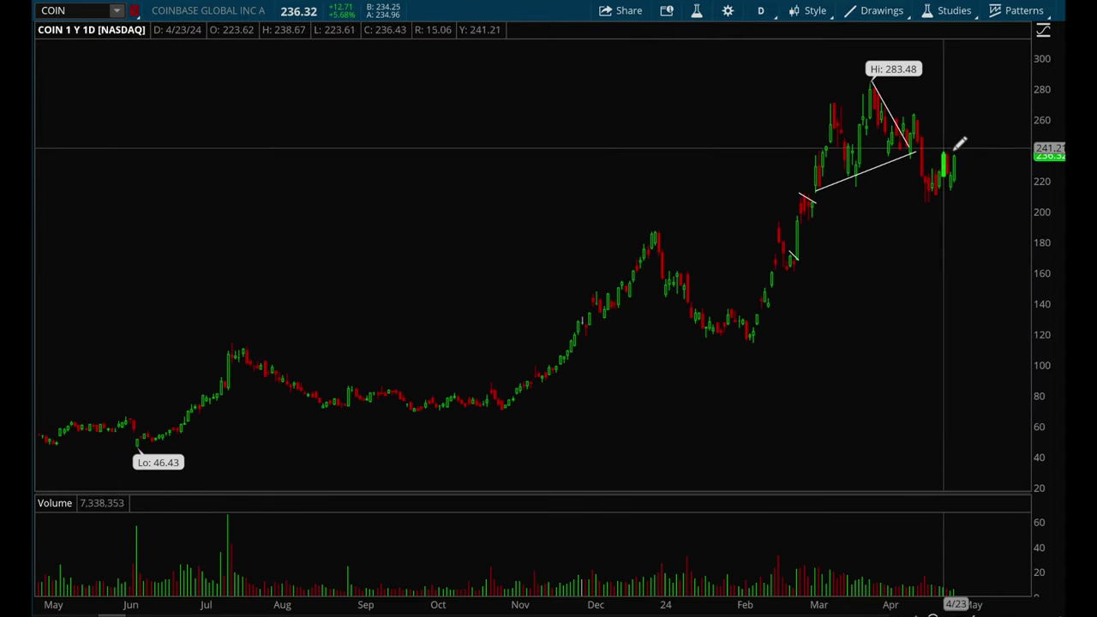
drag(955, 147, 530, 146)
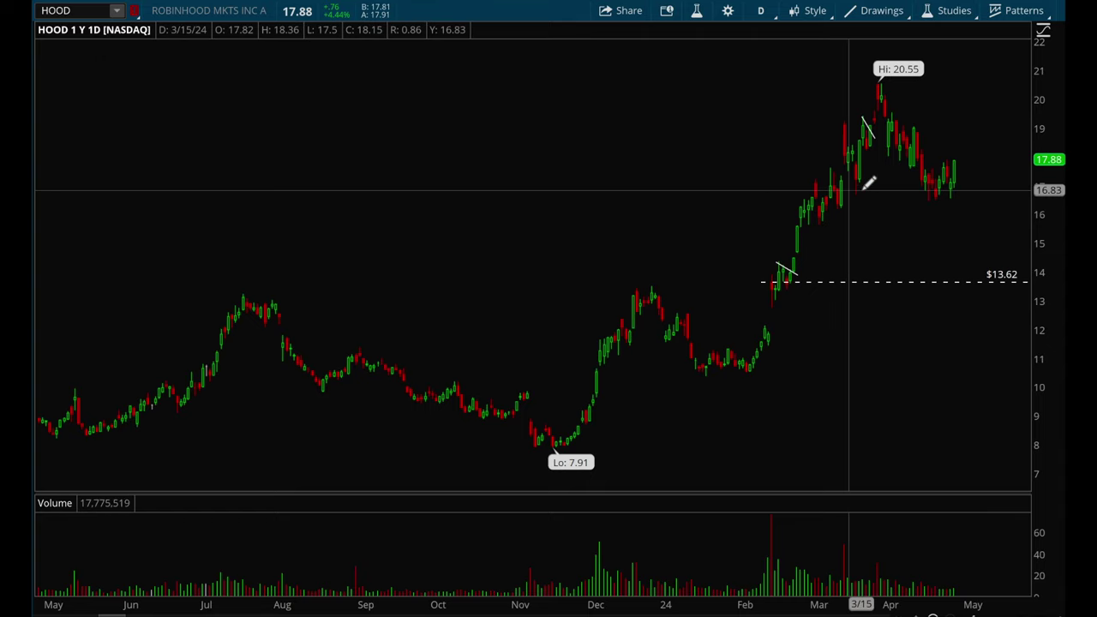
Step: Zoom in on the HOOD and MSTR charts with the scroll wheel
scroll(534, 196, up, 3)
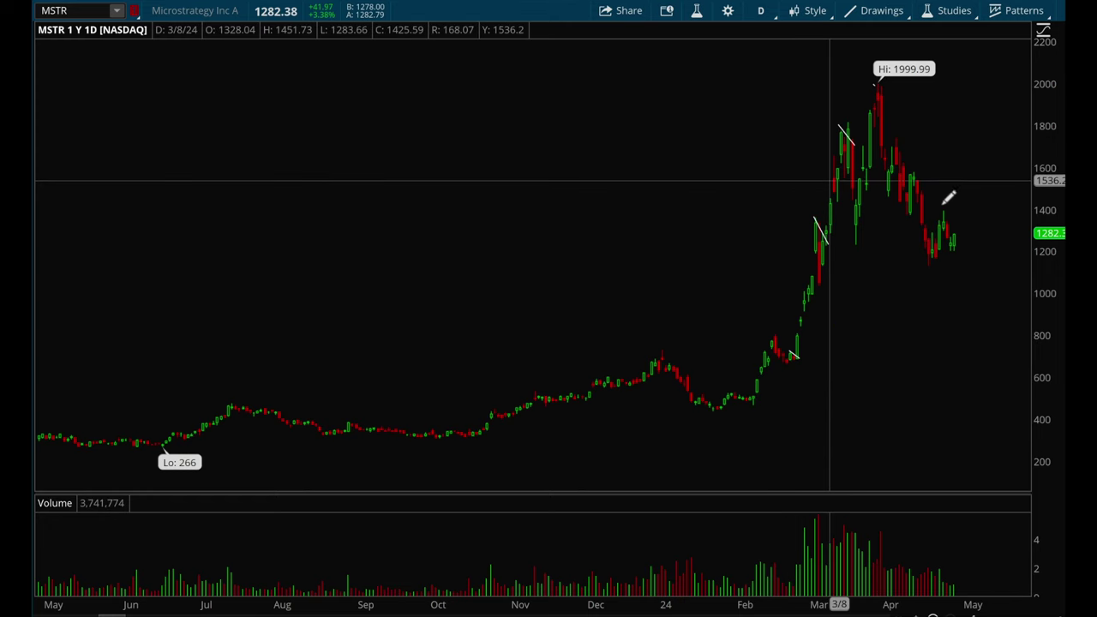
scroll(766, 306, up, 5)
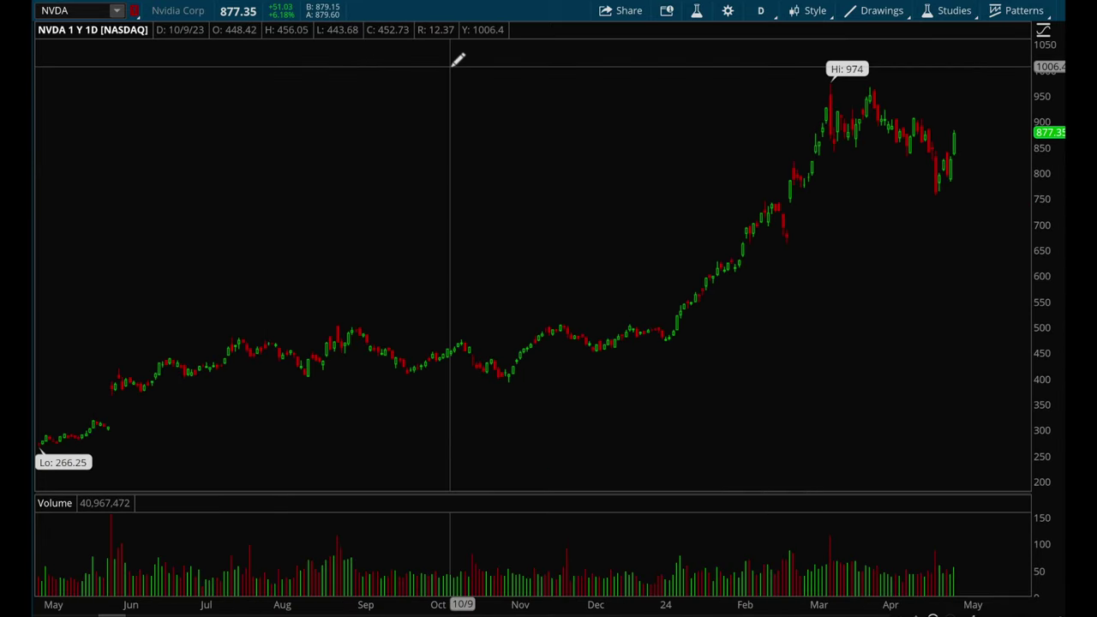
Step: Zoom NVDA to September–April and draw the top line of the late-January pennant
drag(954, 265, 356, 263)
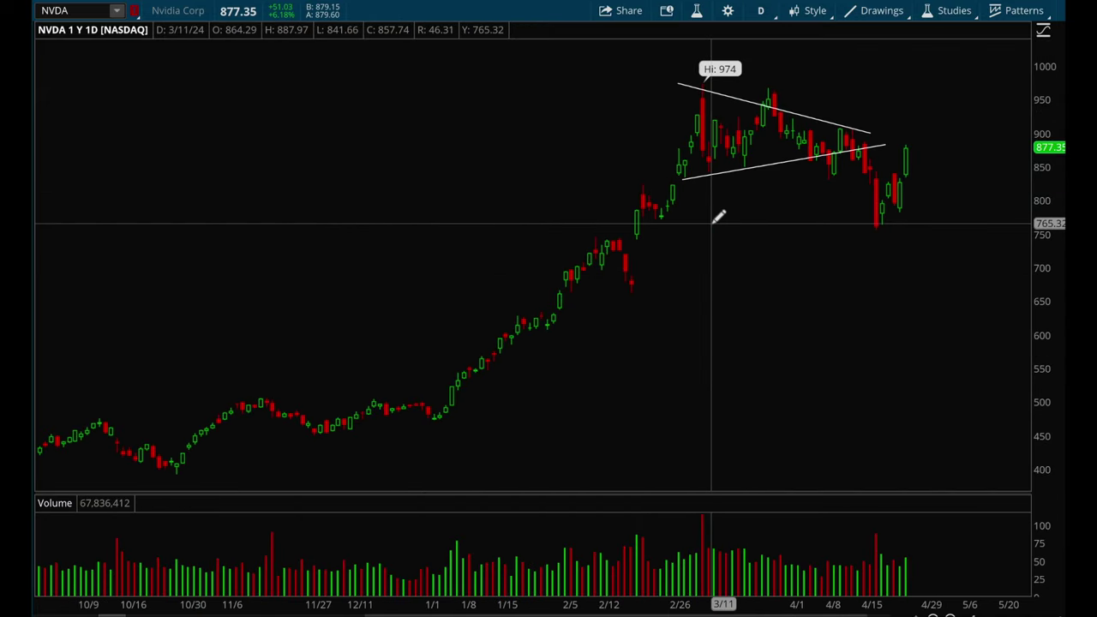
scroll(718, 217, up, 3)
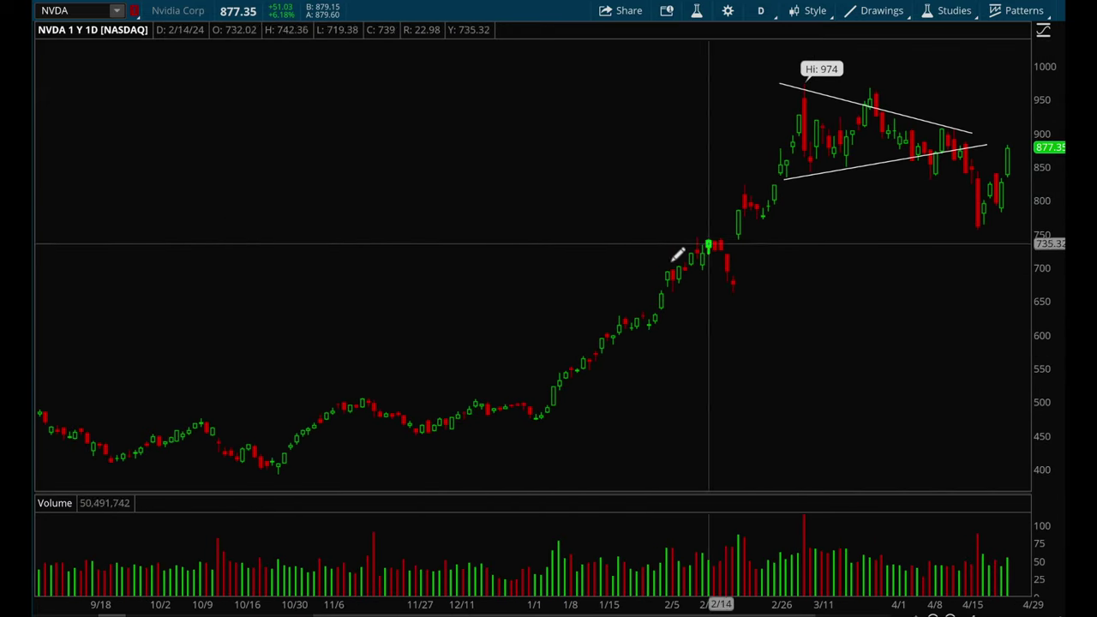
mouse_move(614, 316)
mouse_down()
mouse_move(655, 314)
mouse_move(663, 324)
mouse_up()
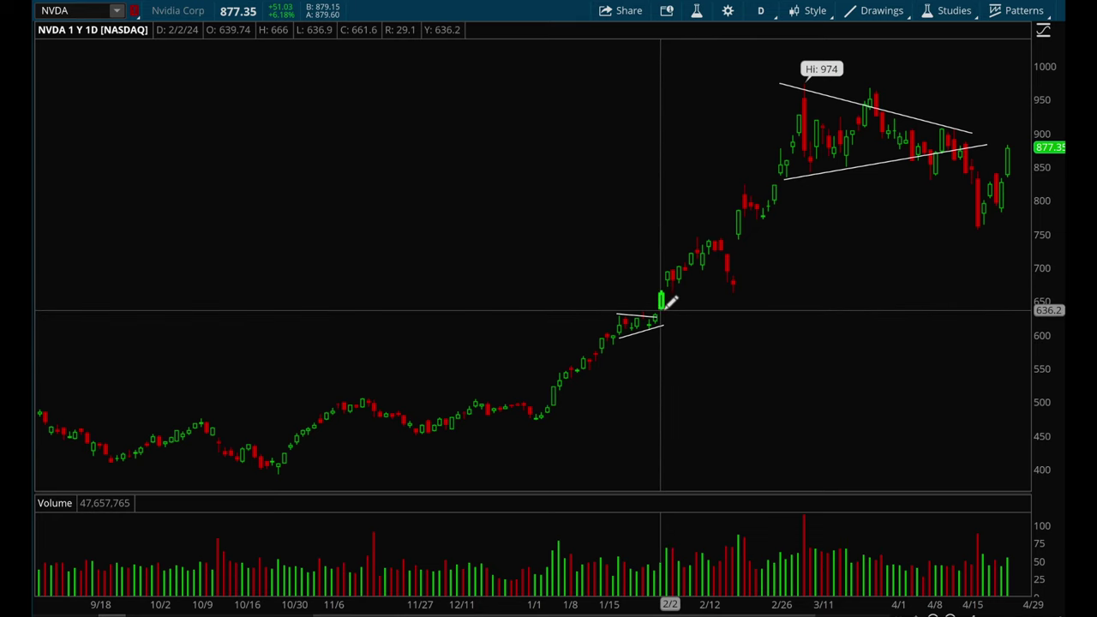
Step: Draw a descending flag line over NVDA's late-February bars, then switch to the PAY chart
scroll(727, 228, down, 1)
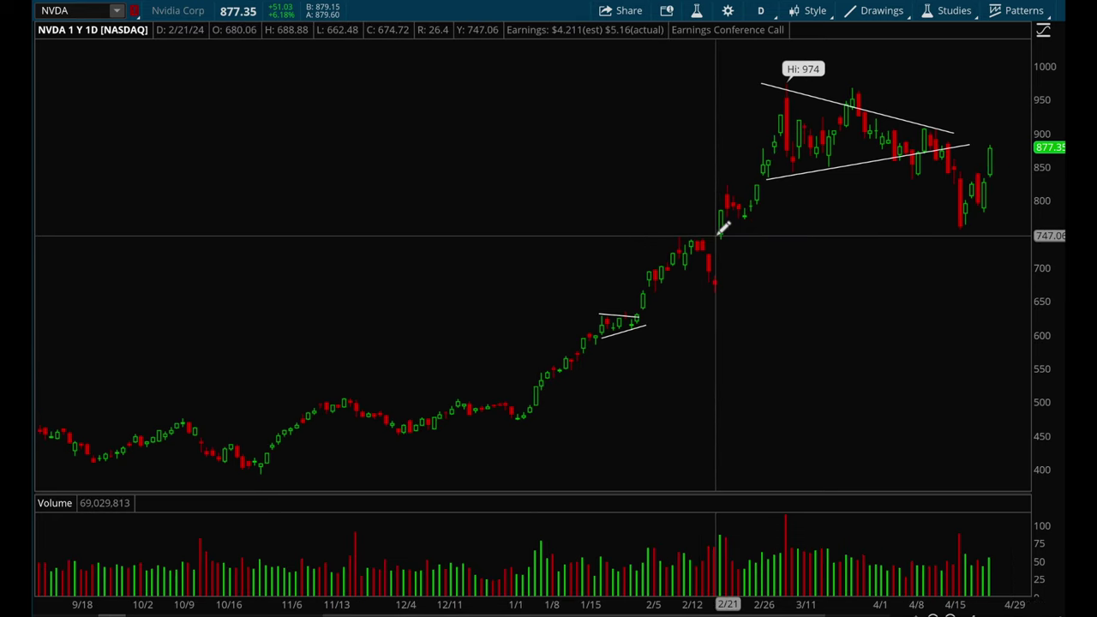
drag(730, 180, 756, 205)
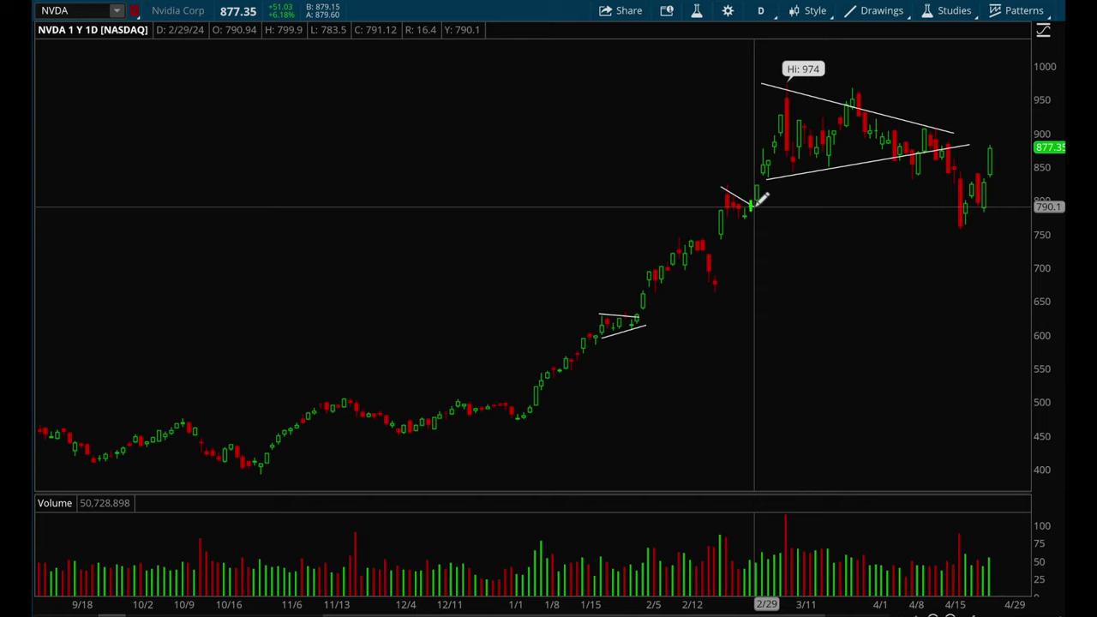
scroll(759, 199, down, 5)
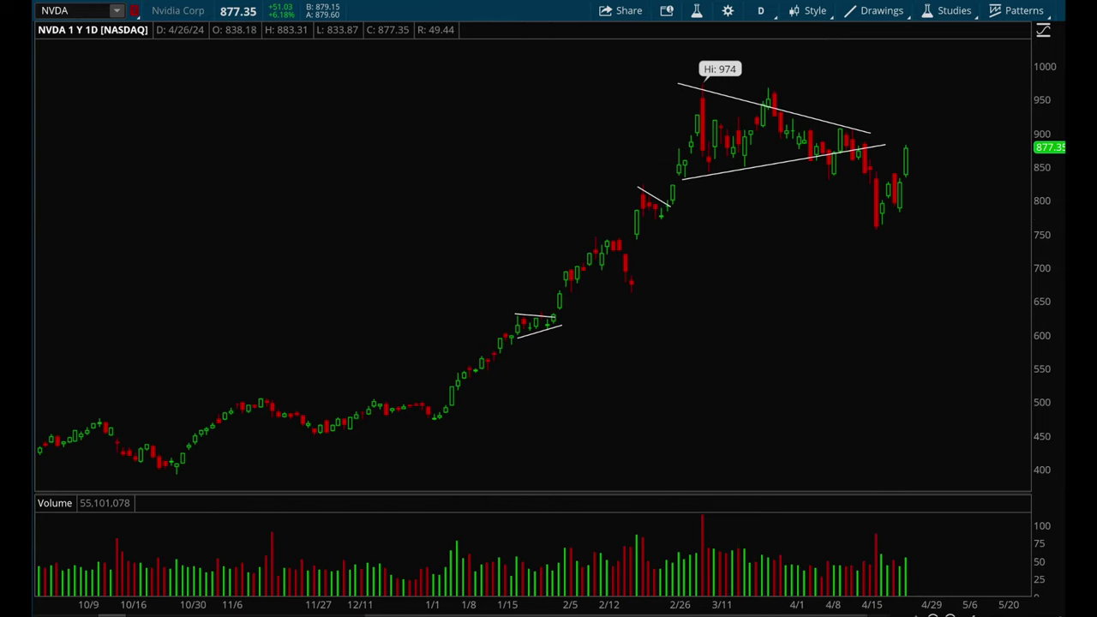
key(Down)
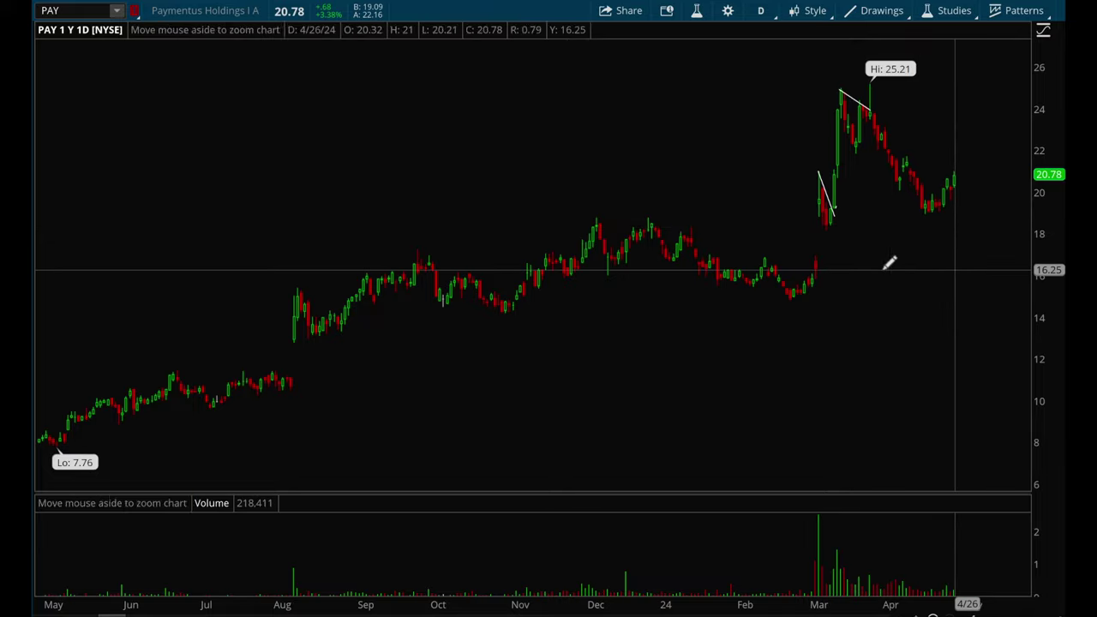
Step: Set the end point of PAY's early-March trendline
scroll(604, 262, up, 3)
scroll(604, 262, down, 10)
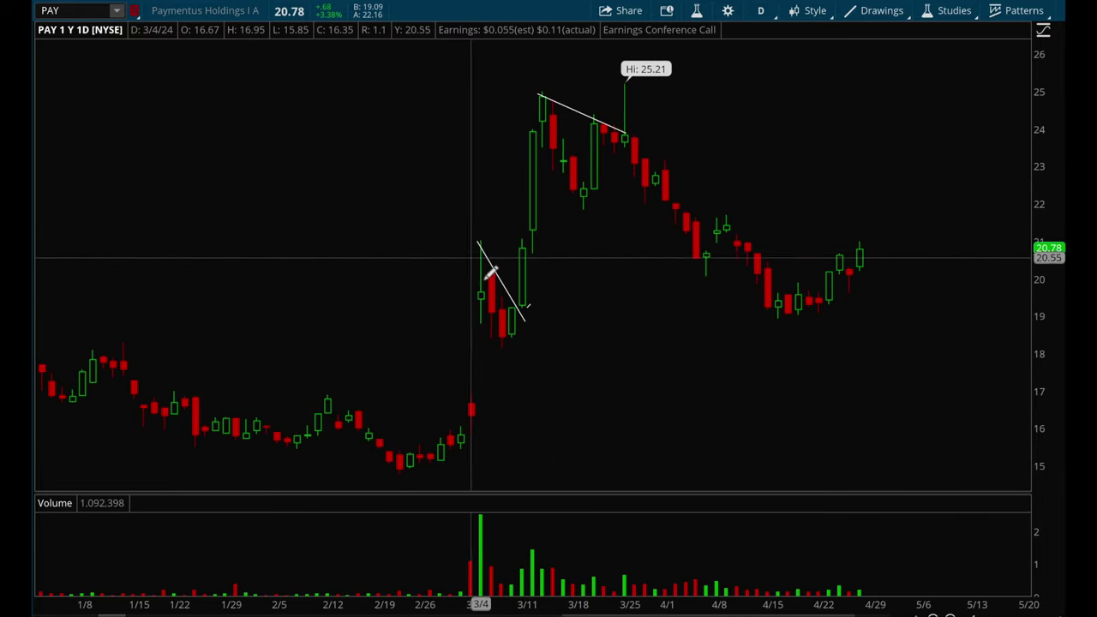
click(525, 317)
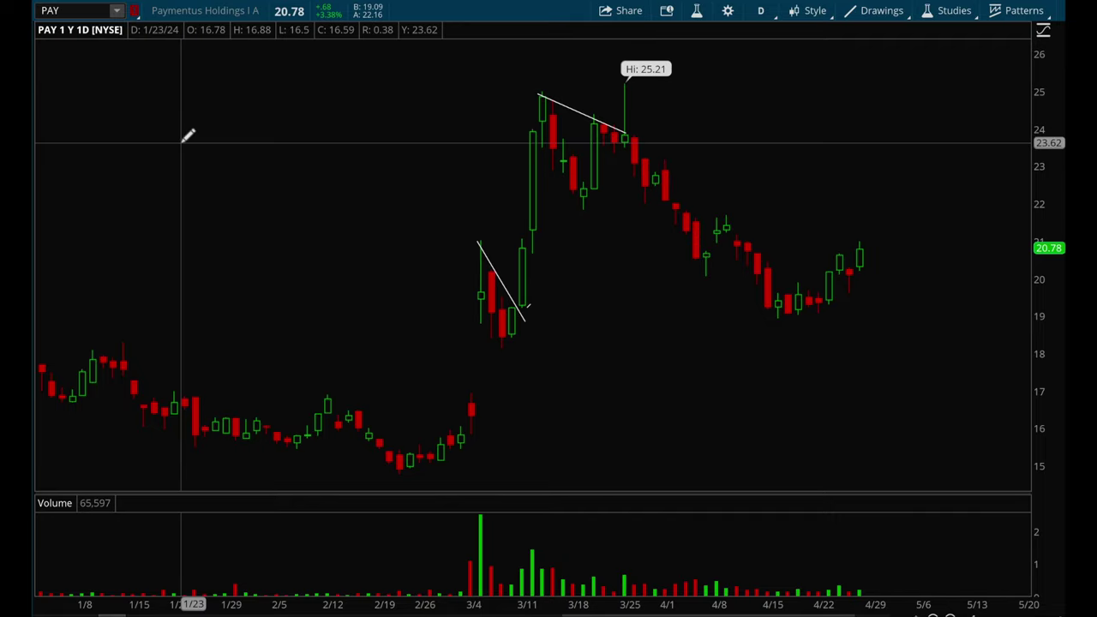
Step: Zoom SG to November–May, look over SMCI, then load the SNAP daily chart
drag(982, 245, 463, 246)
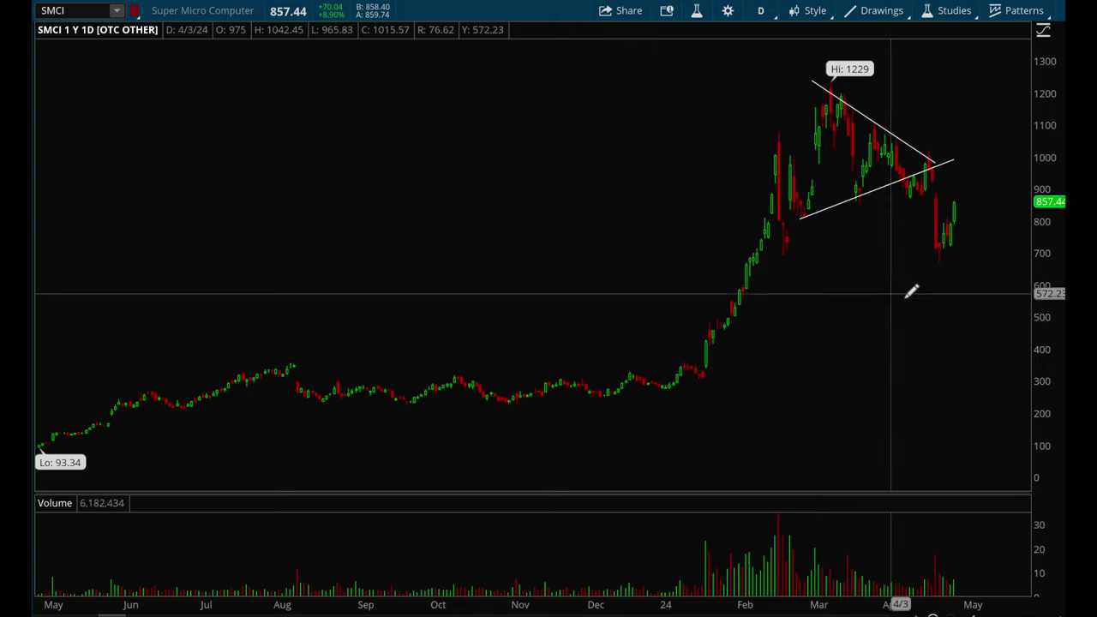
scroll(949, 294, up, 2)
scroll(369, 264, down, 2)
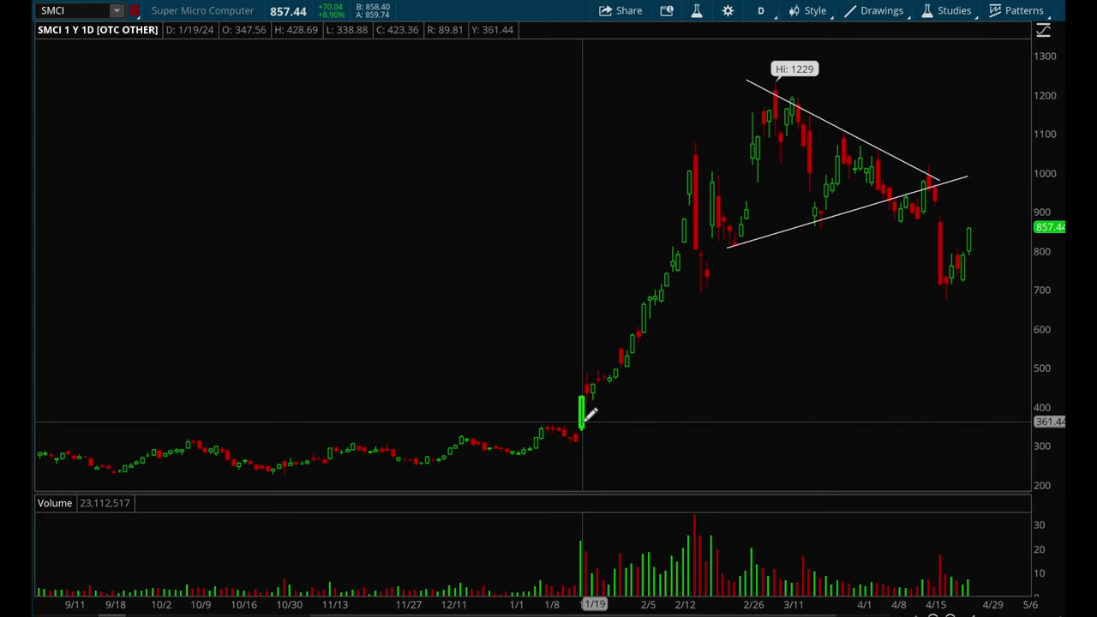
text(SNAP)
key(Return)
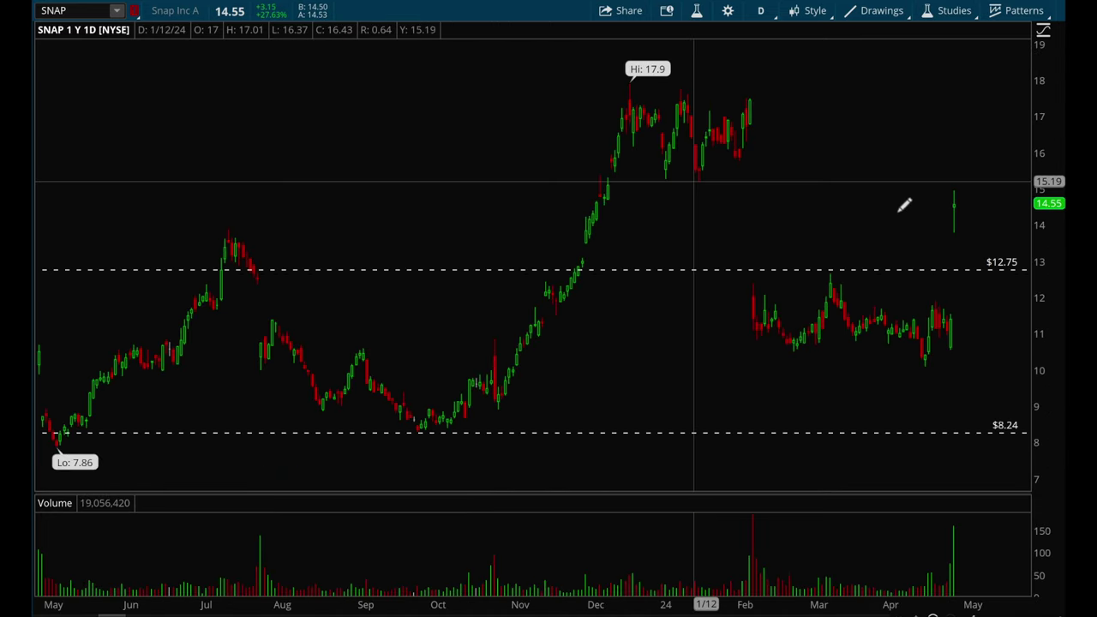
Step: Zoom SNAP to August–mid-February and draw a mid-November flag line ending at 11/21
drag(774, 293, 300, 298)
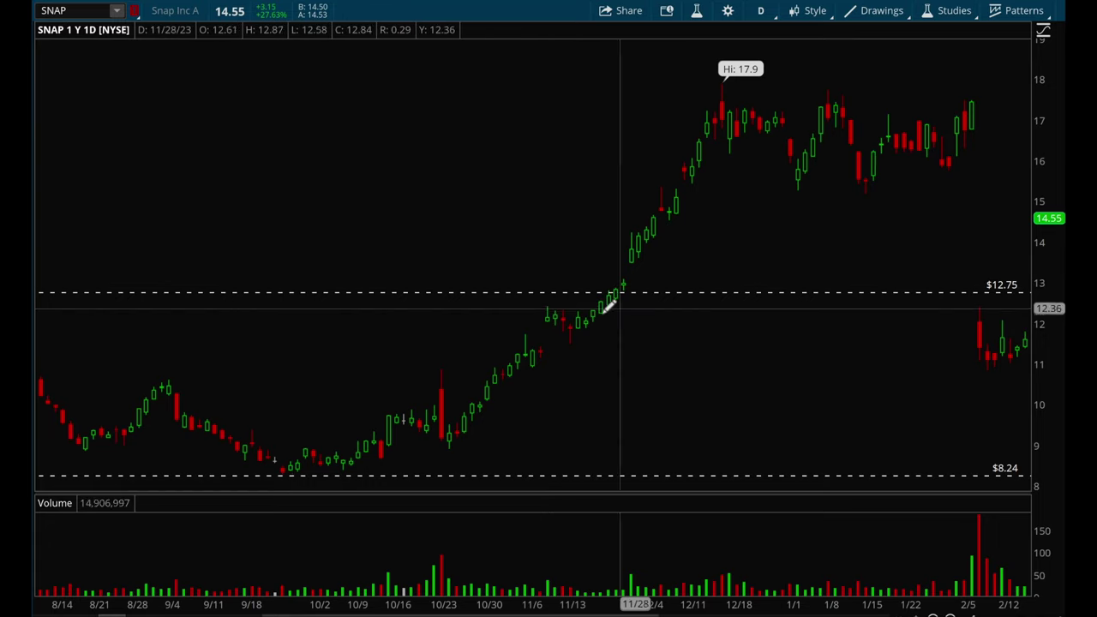
drag(541, 307, 602, 317)
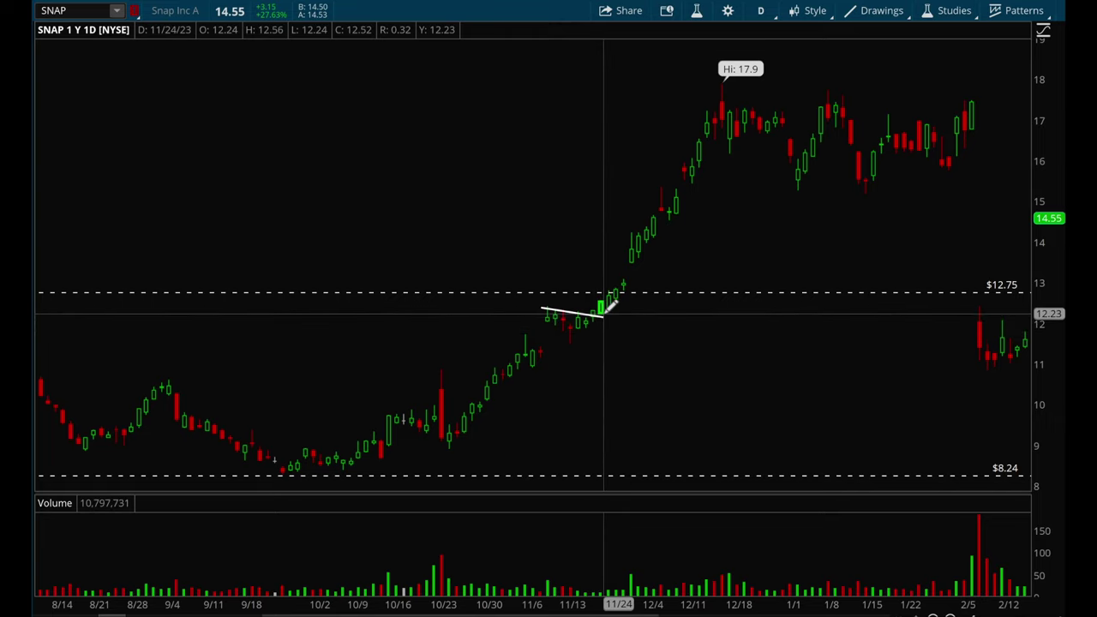
drag(595, 324, 587, 327)
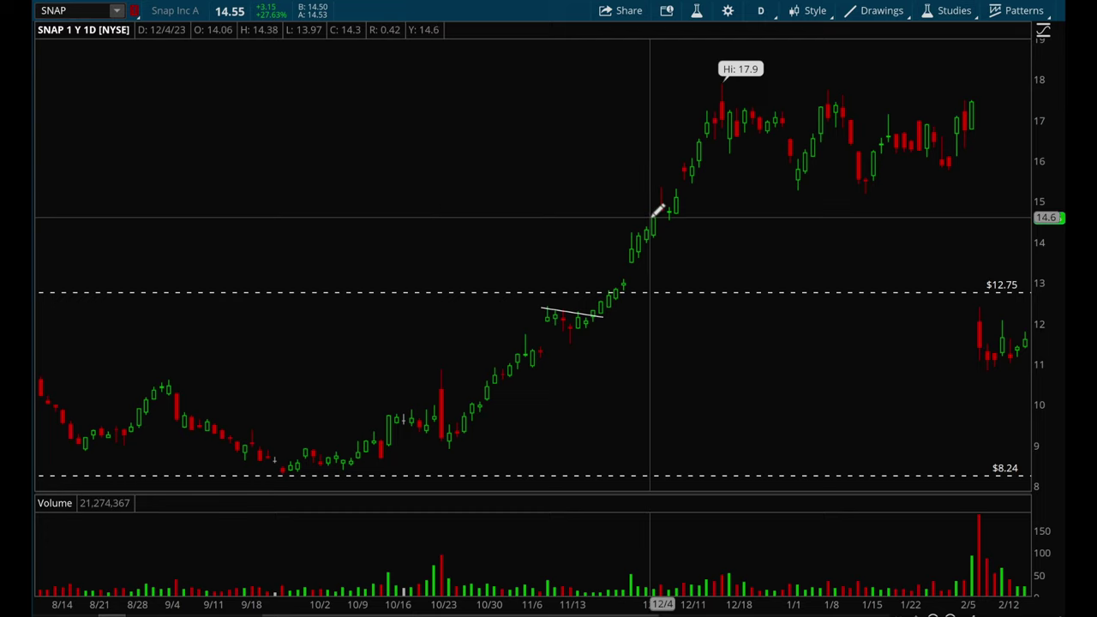
Step: Zoom SNAP back out to the full year, then into October through December
click(950, 613)
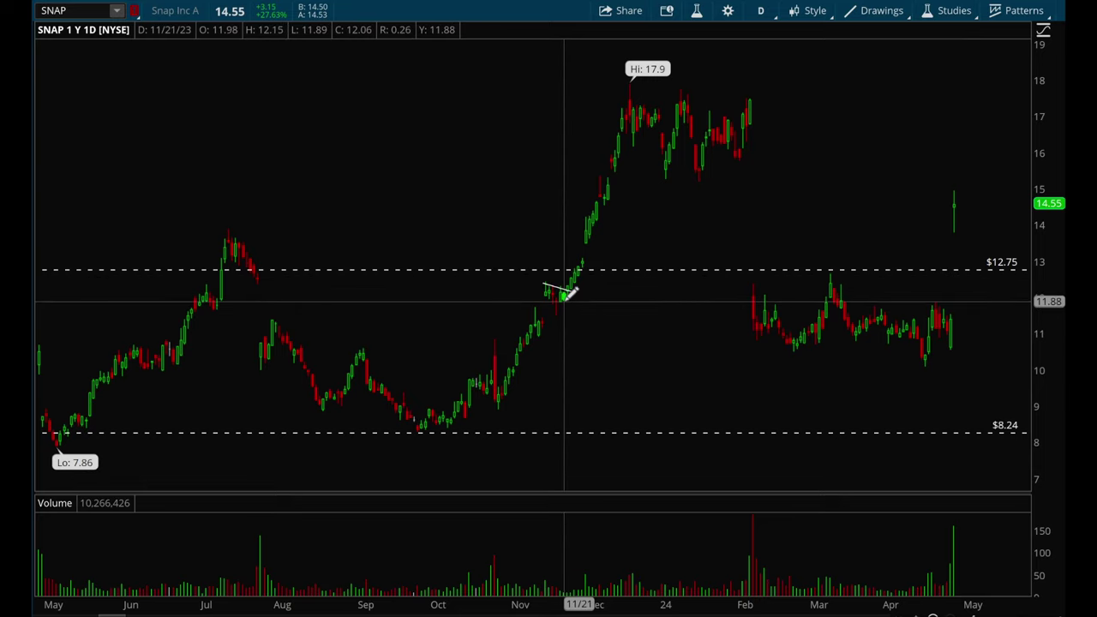
drag(649, 287, 412, 282)
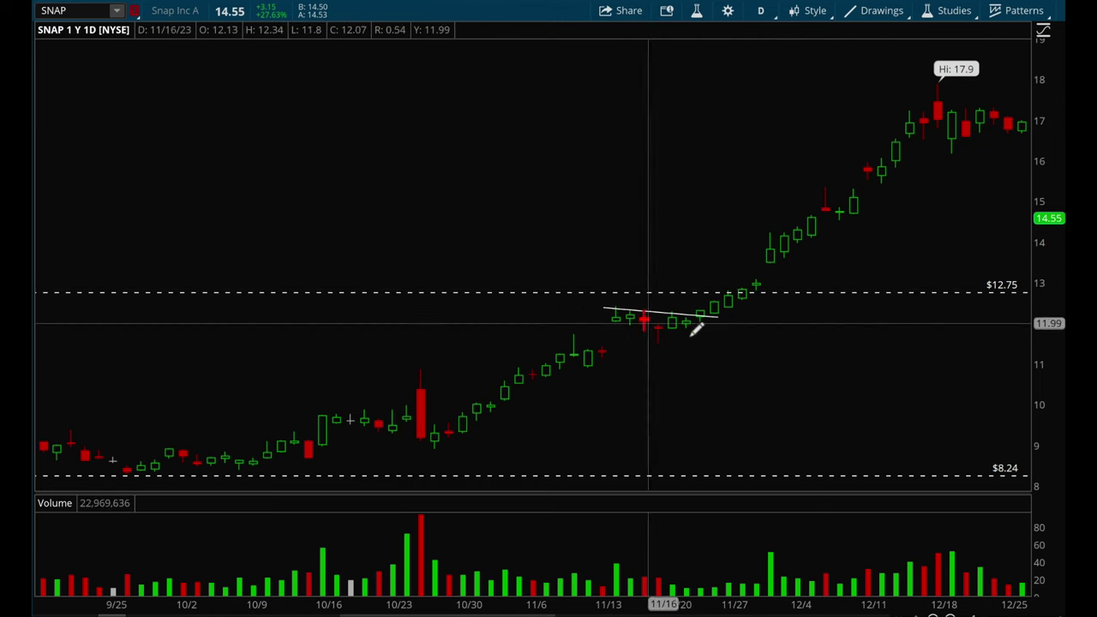
scroll(818, 294, down, 5)
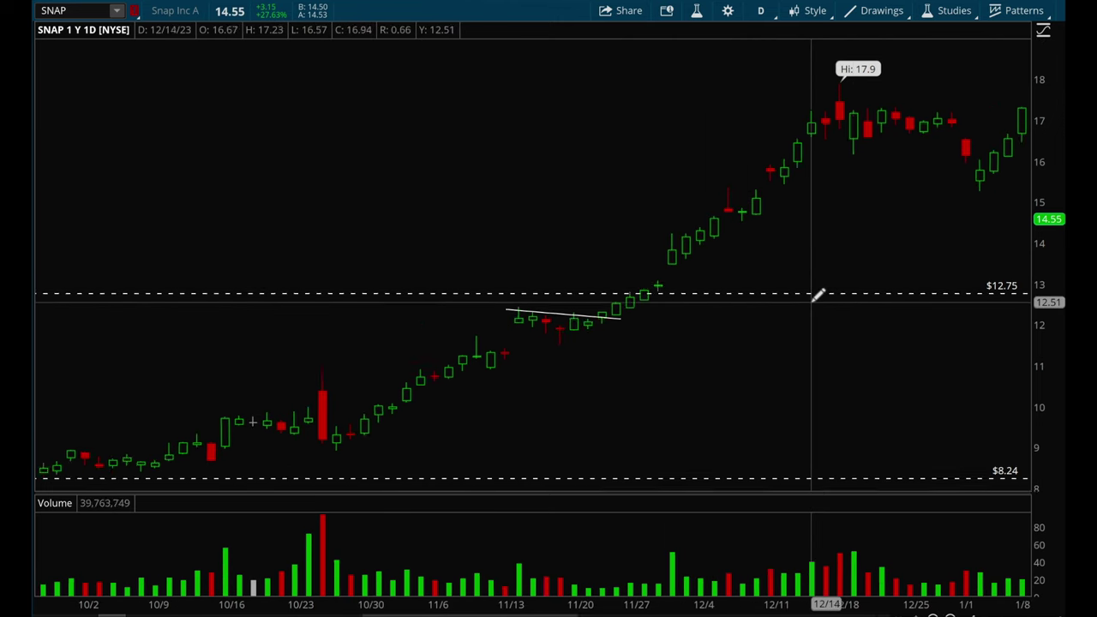